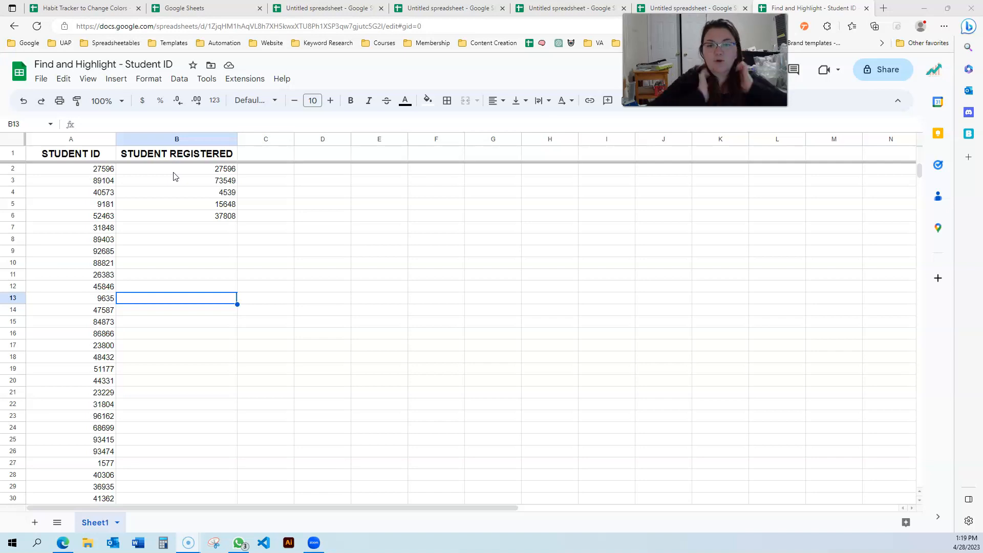
Examine the Student ID list in column A from its first entry down to its last
click(167, 323)
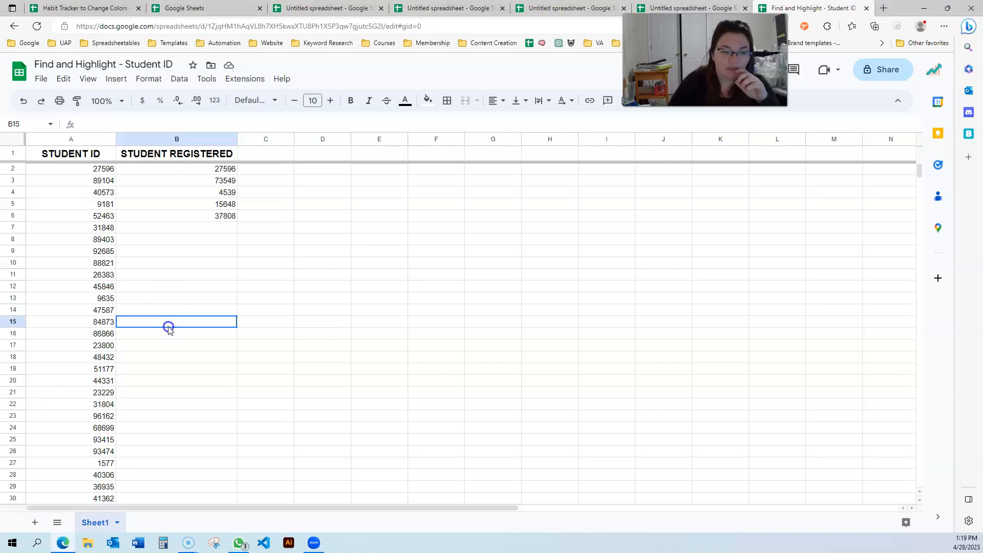
drag(72, 171, 77, 379)
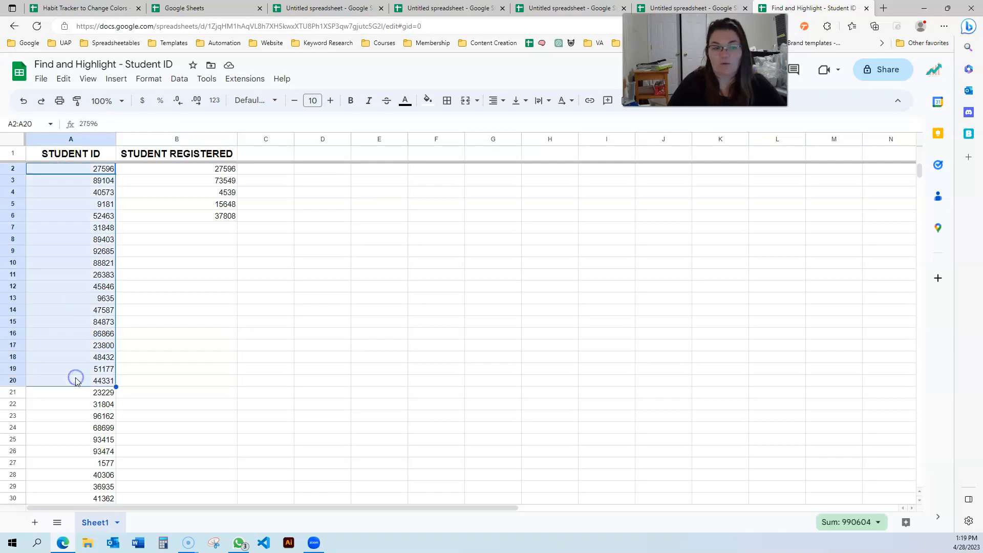
click(154, 301)
scroll(110, 292, down, 5)
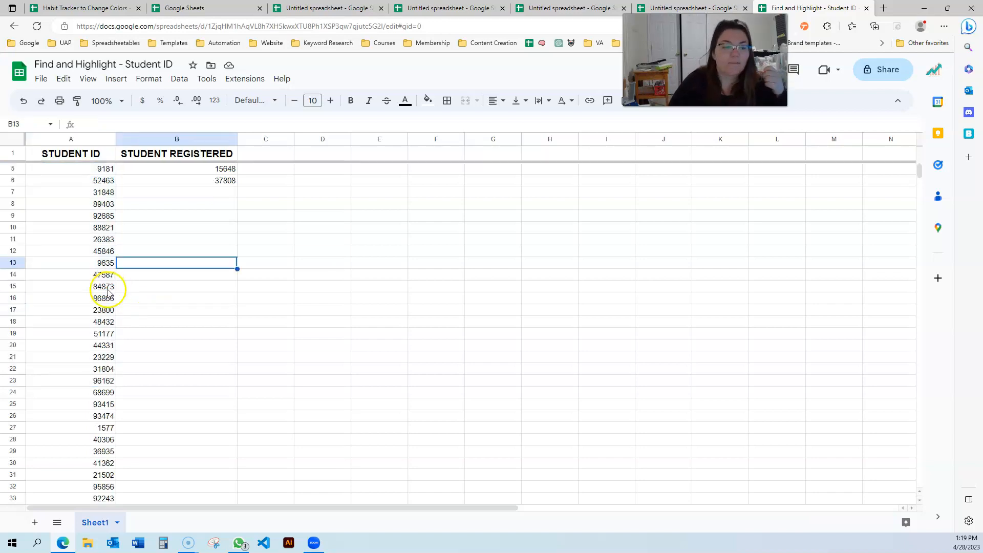
scroll(108, 295, down, 20)
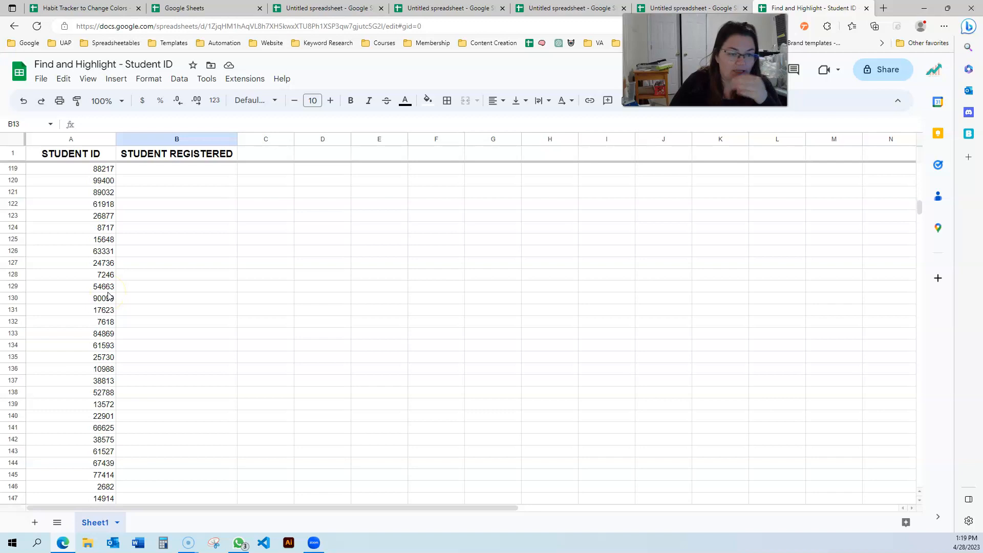
scroll(108, 294, down, 6)
scroll(100, 294, up, 5)
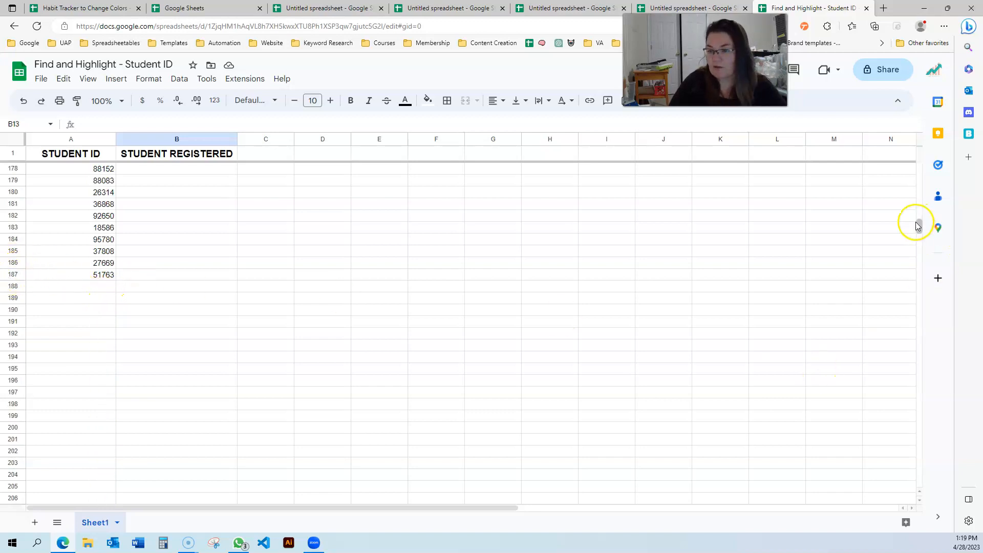
drag(920, 227, 922, 143)
Compare the Student Registered entries in column B with the Student ID list in column A
click(176, 202)
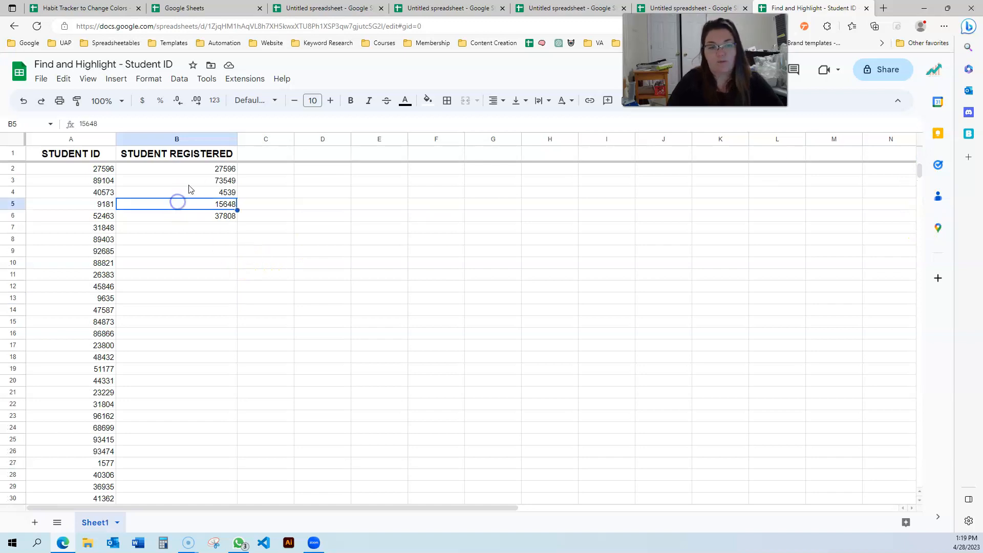
click(184, 172)
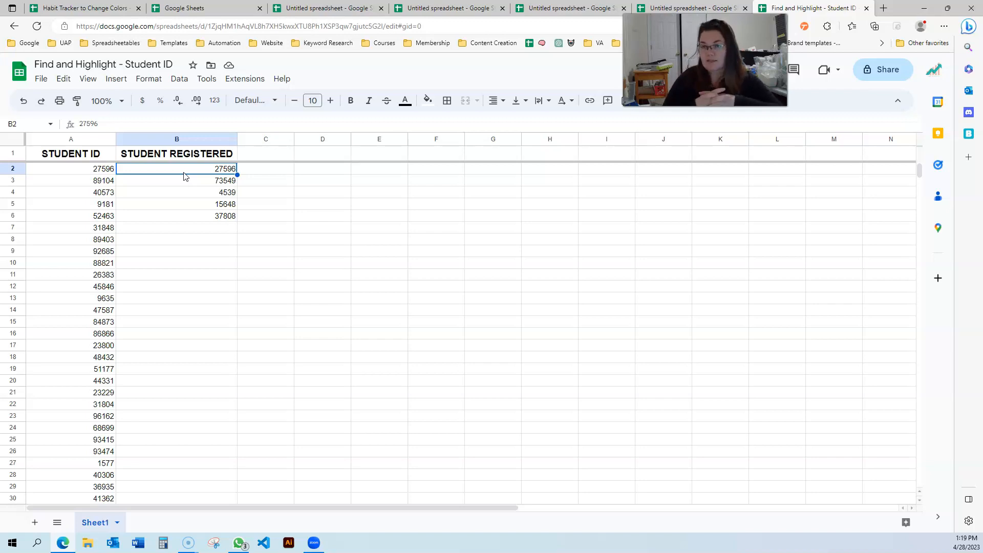
drag(187, 174, 208, 235)
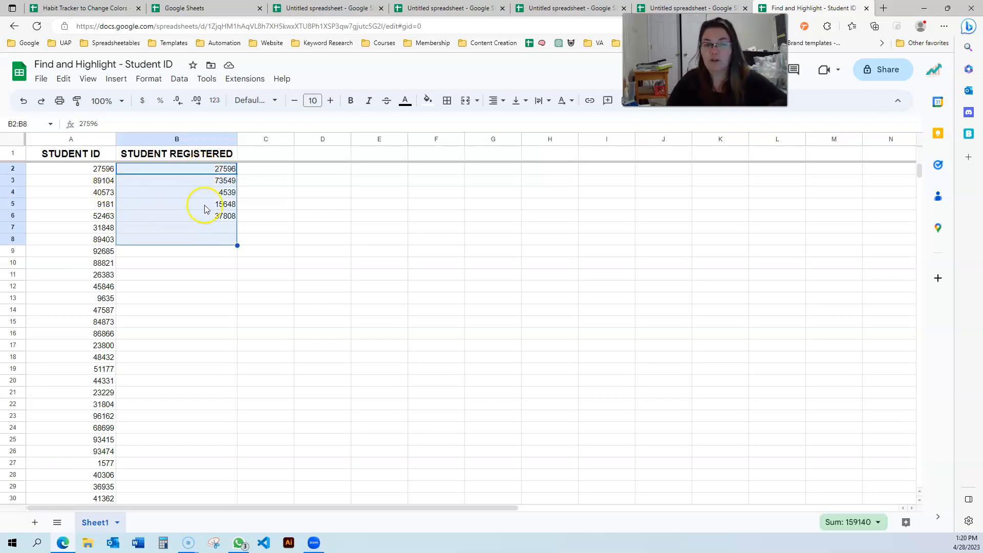
click(97, 204)
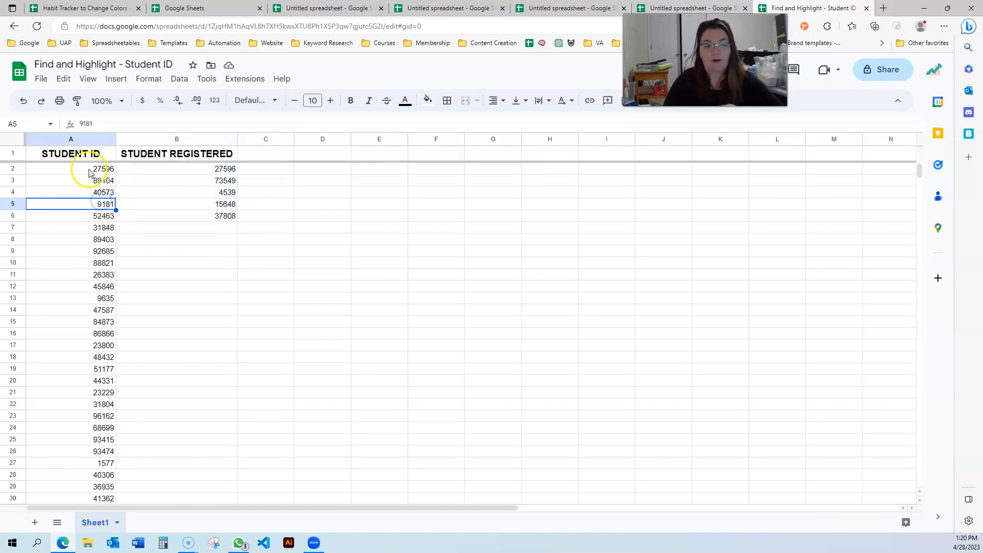
drag(88, 170, 89, 440)
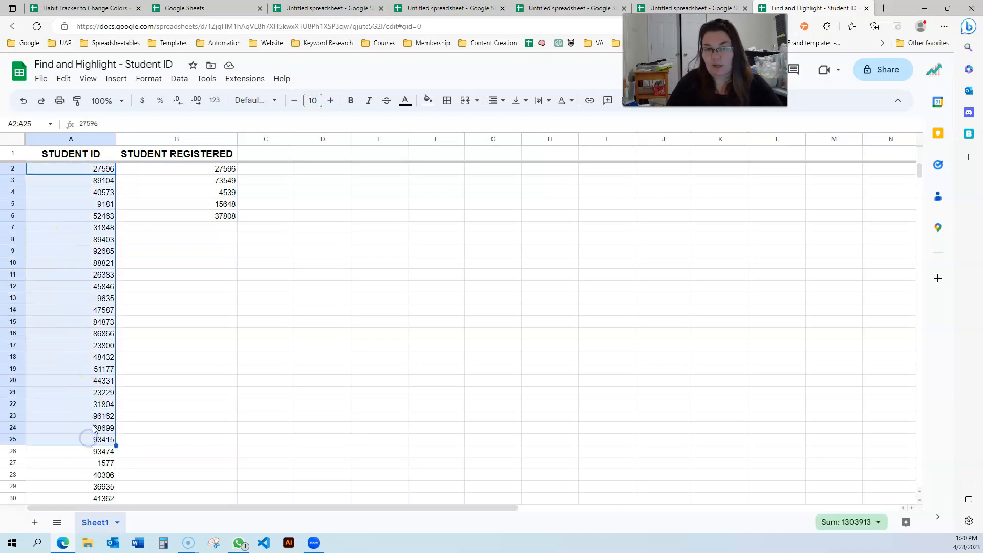
click(172, 256)
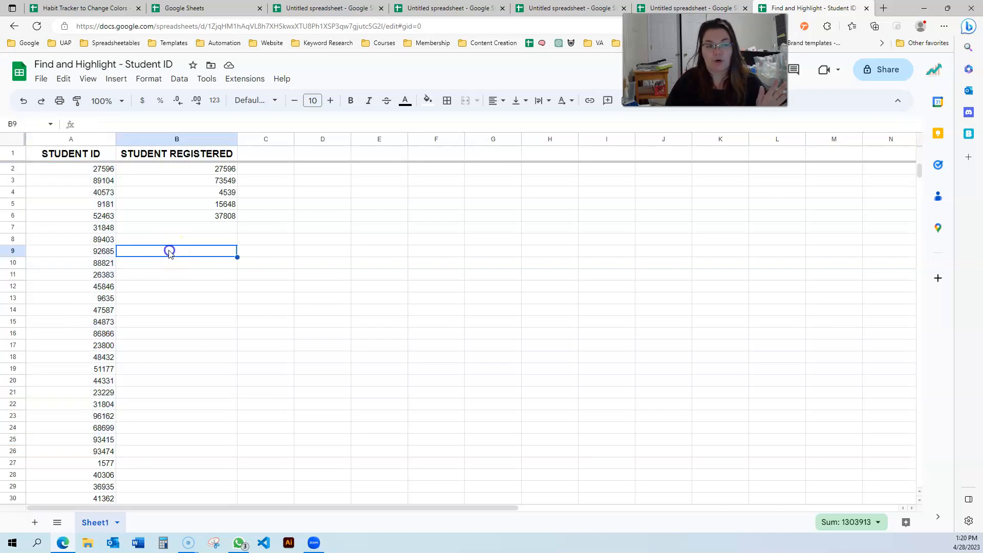
drag(176, 169, 179, 229)
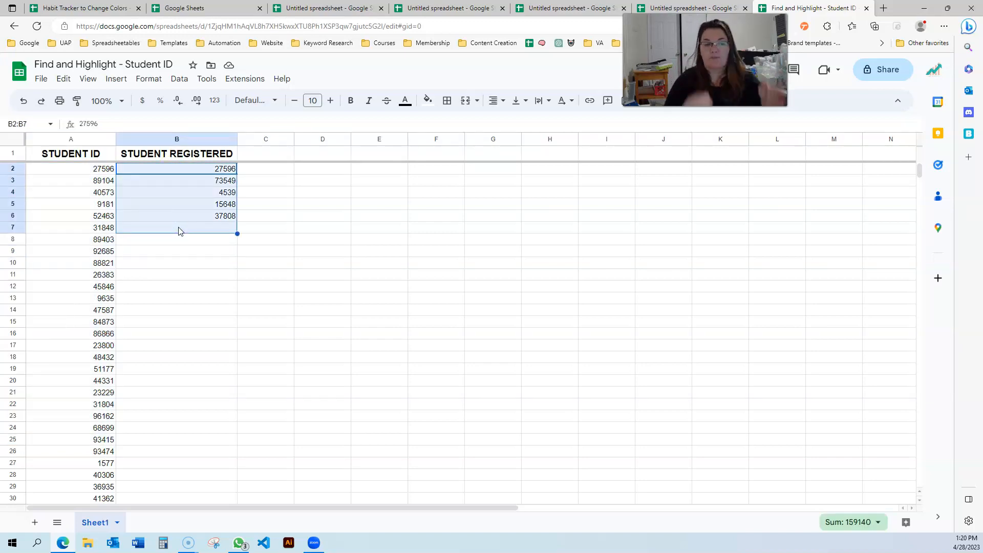
click(82, 264)
scroll(73, 294, down, 2)
scroll(73, 294, up, 2)
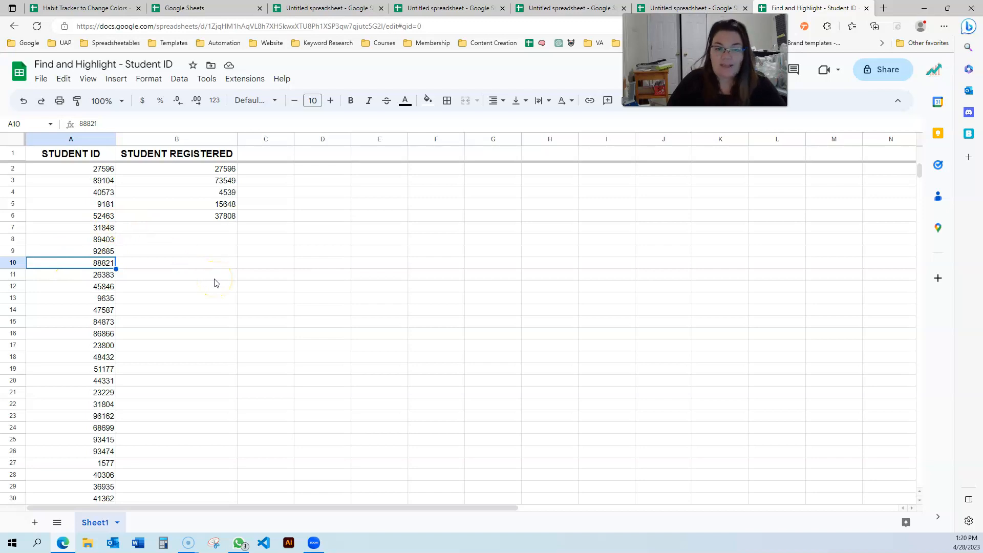
Start a single-color conditional formatting rule and apply it to the range A2:A
click(193, 228)
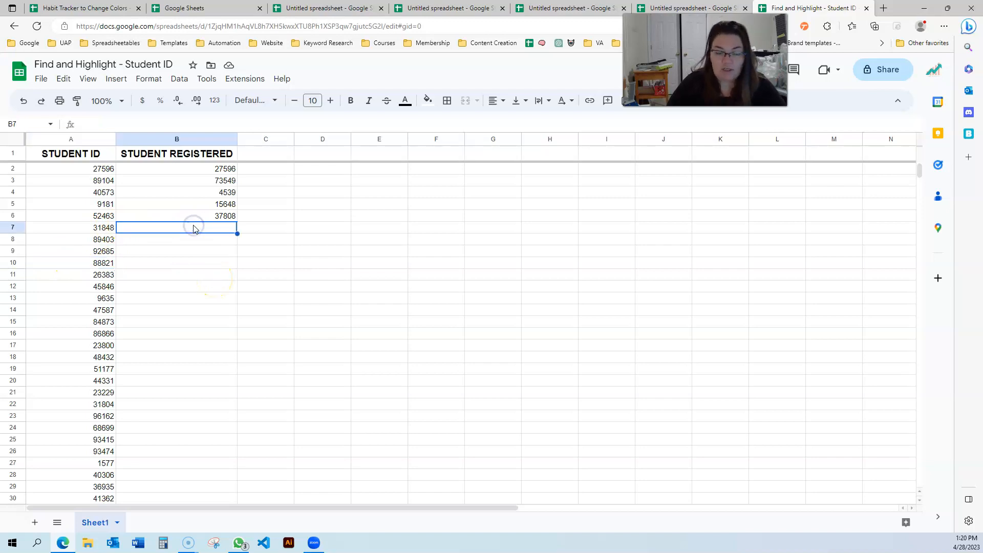
click(147, 82)
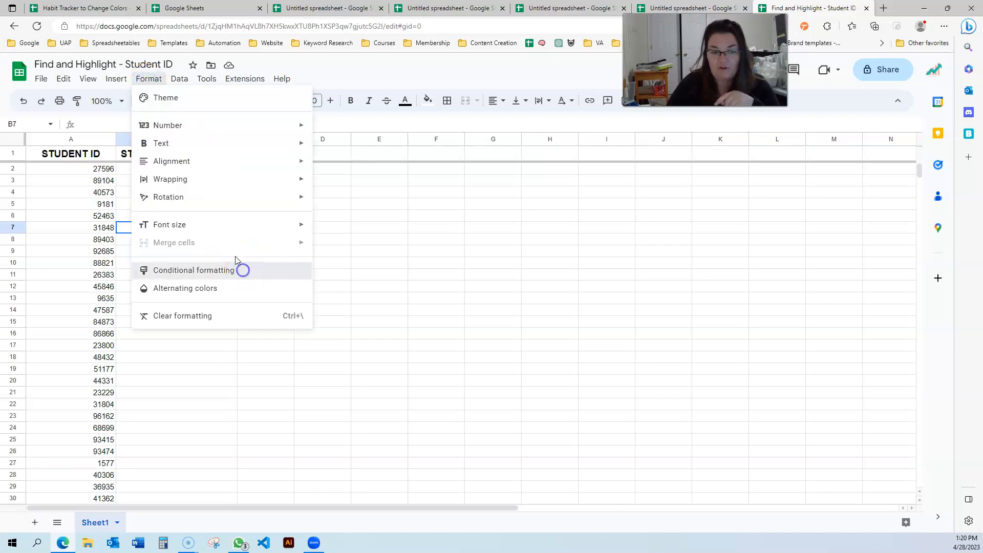
click(239, 267)
drag(775, 191, 748, 191)
key(BackSpace)
click(892, 188)
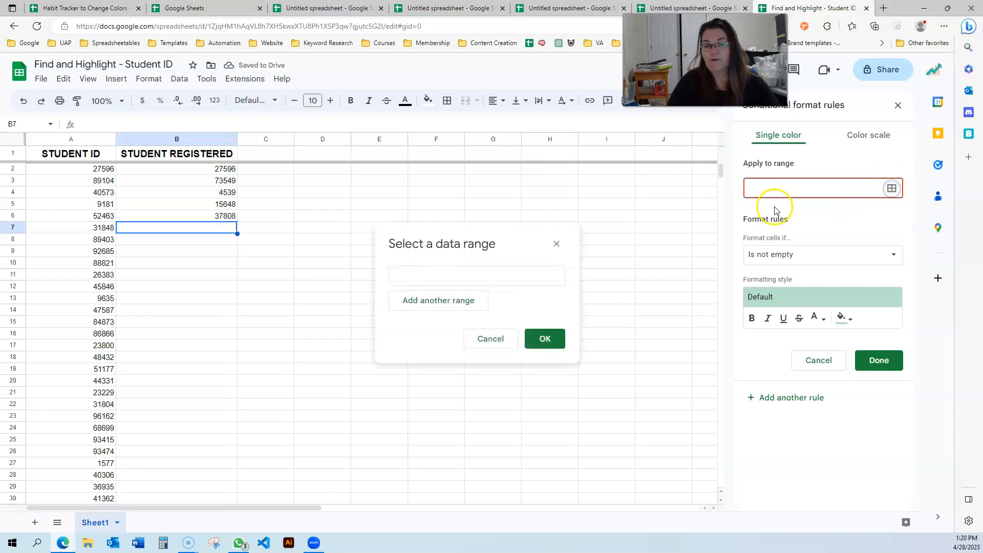
click(459, 277)
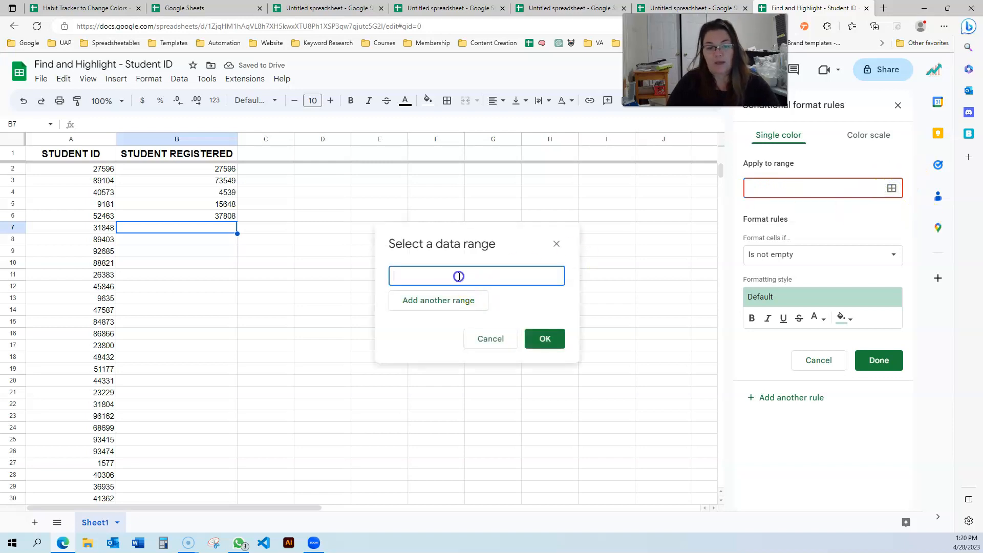
click(71, 172)
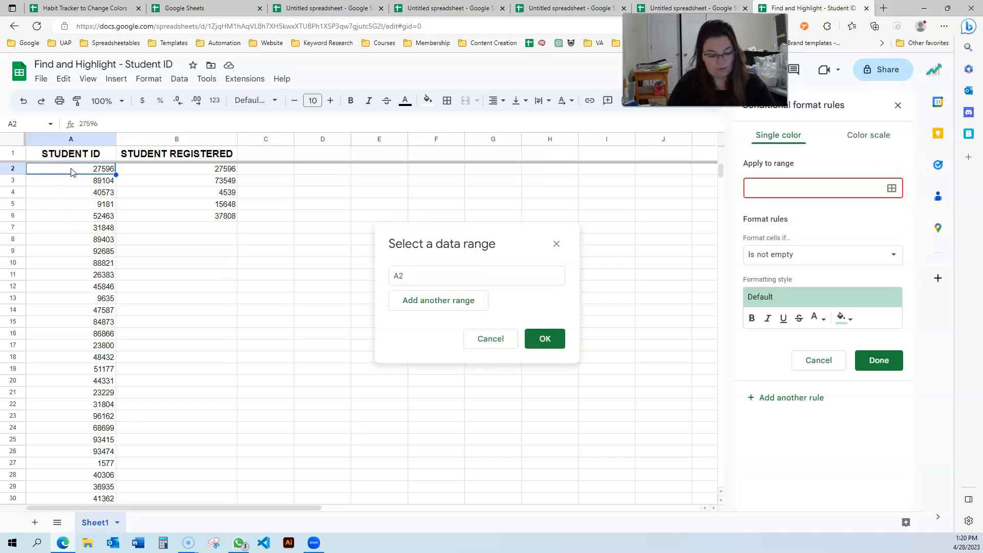
click(418, 271)
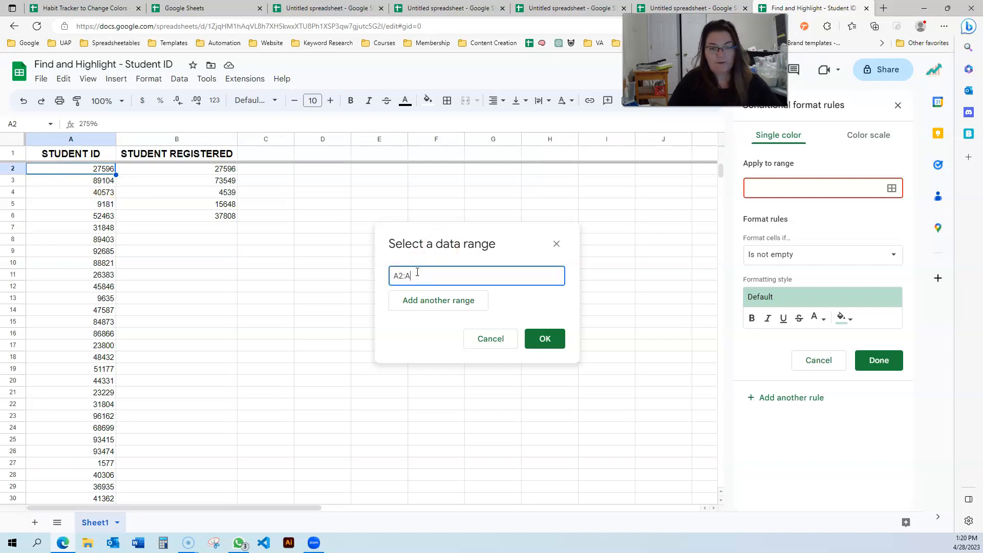
click(538, 340)
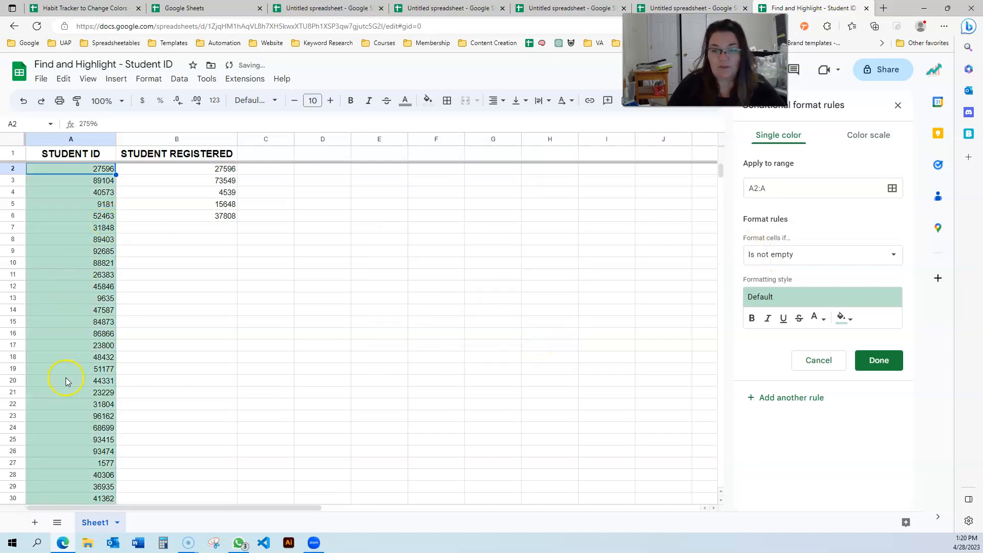
Set the rule's condition to the custom formula =COUNTIF(B:B,A2)=1
click(808, 254)
scroll(826, 246, down, 1)
scroll(829, 243, down, 2)
click(797, 519)
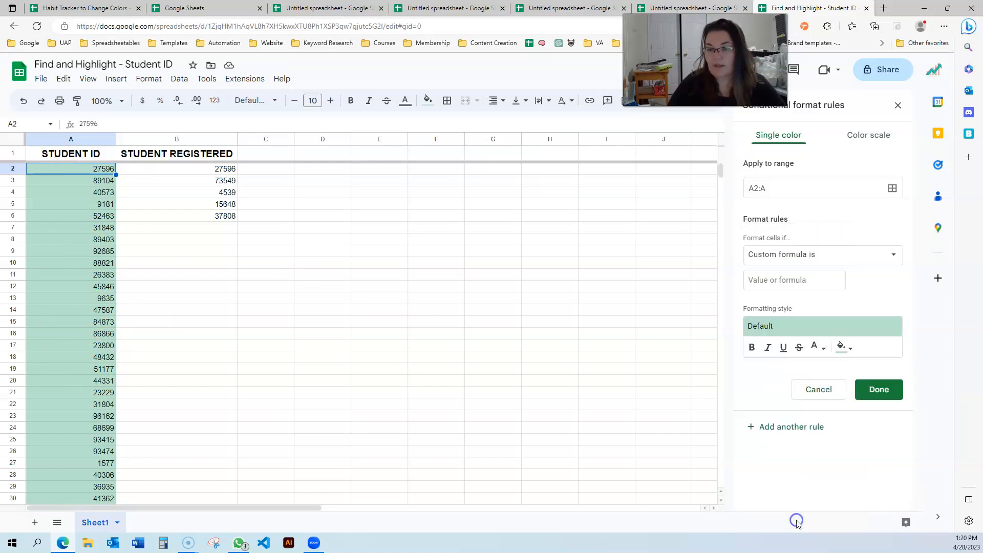
click(805, 283)
text(37808)
double_click(806, 282)
key(BackSpace)
text(=COUNTIF(B:B,A2)=1)
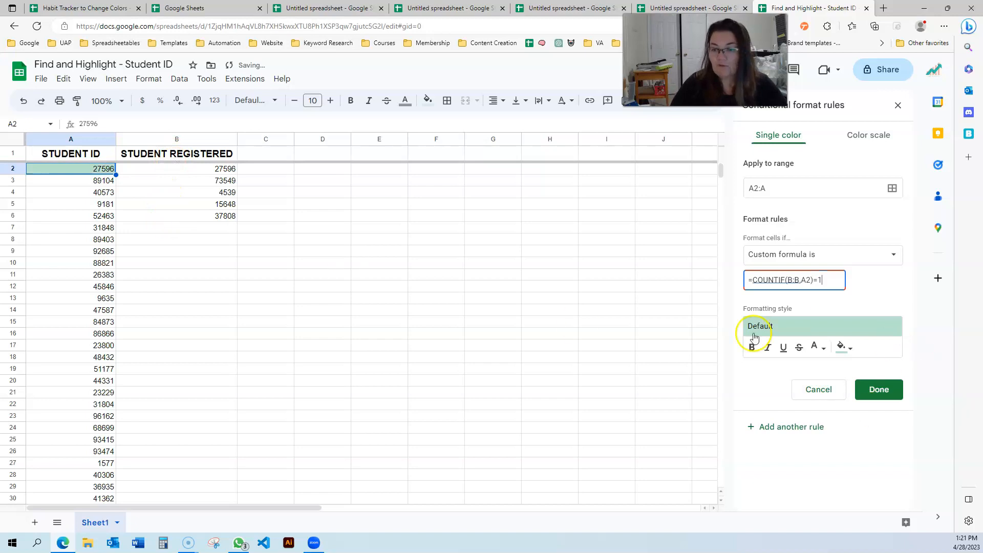
Give the rule a yellow fill with bold, strikethrough text, and save it
click(846, 347)
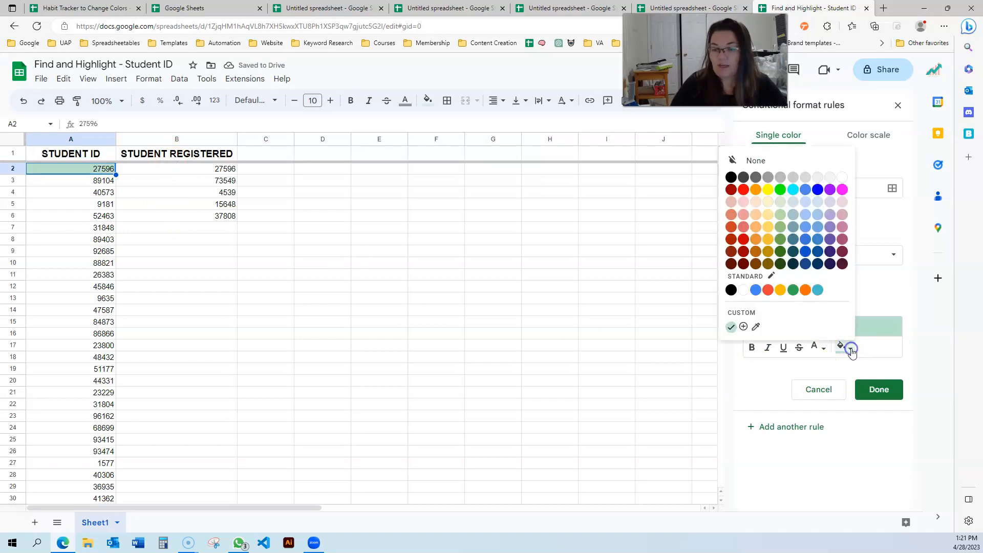
click(767, 189)
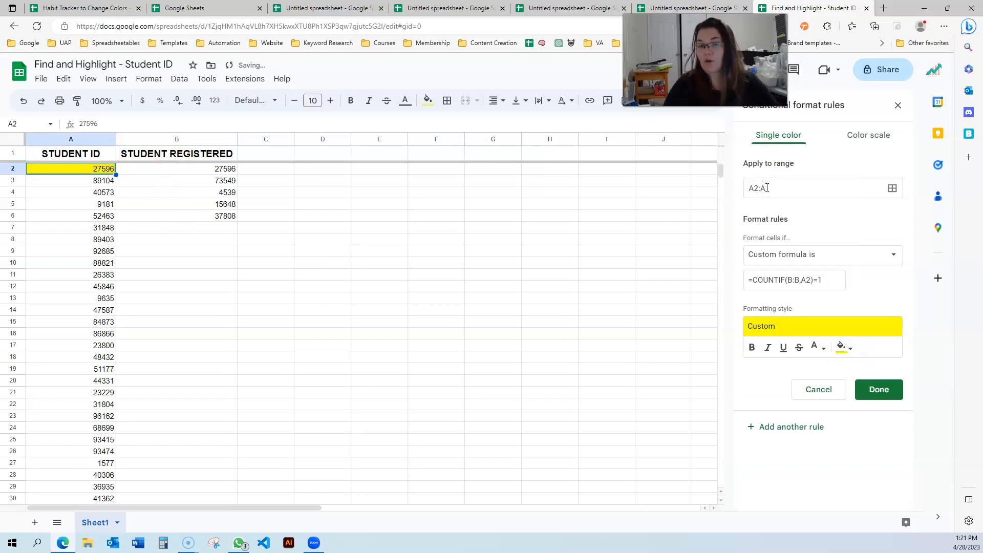
click(752, 349)
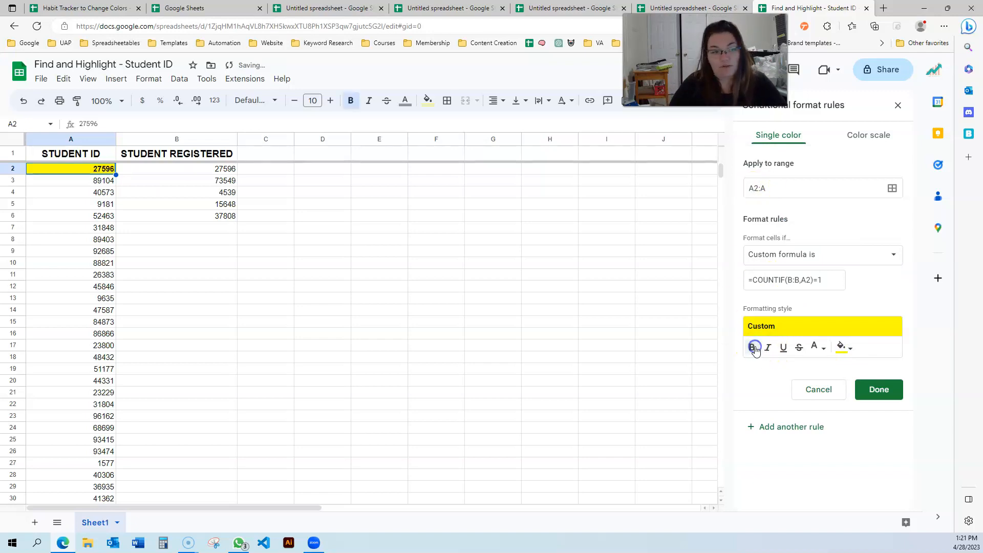
click(799, 348)
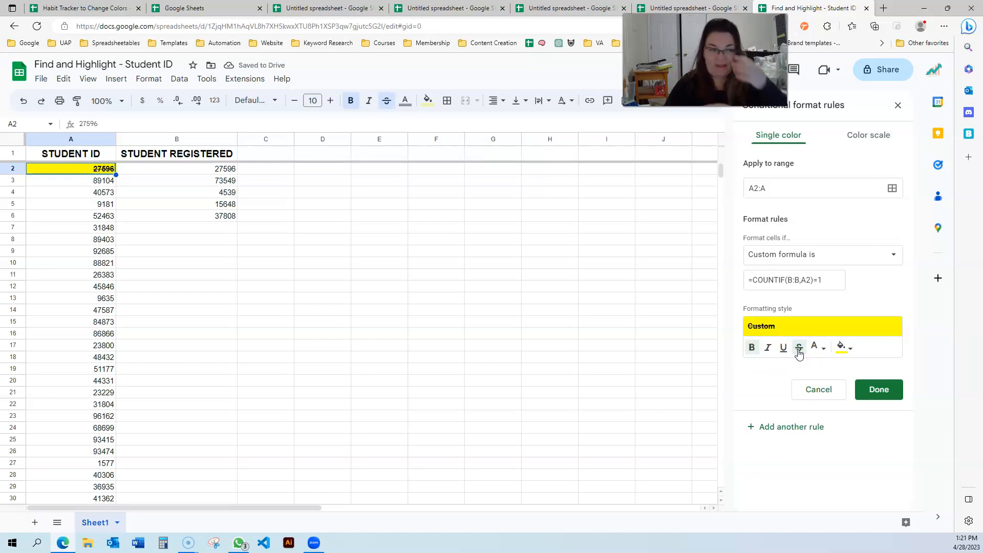
click(881, 395)
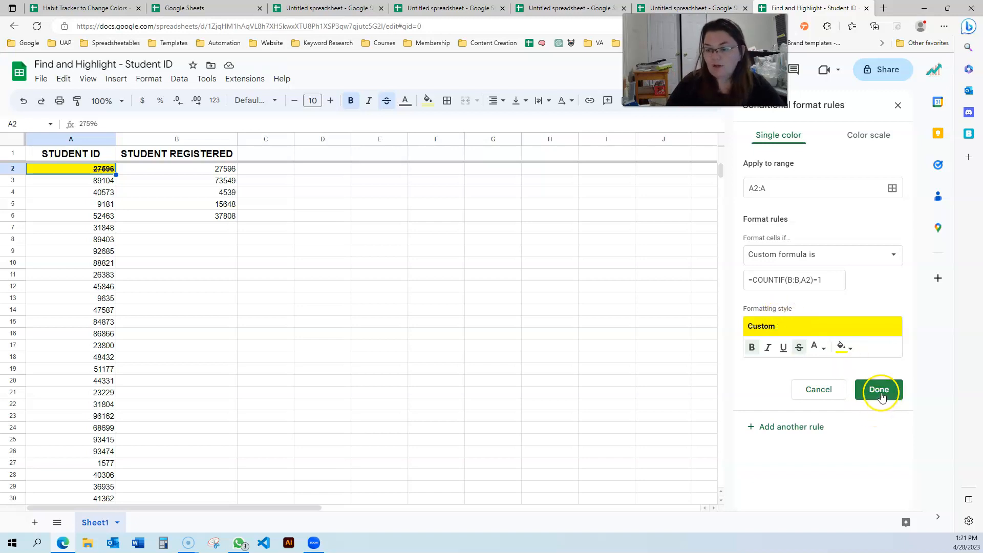
click(899, 106)
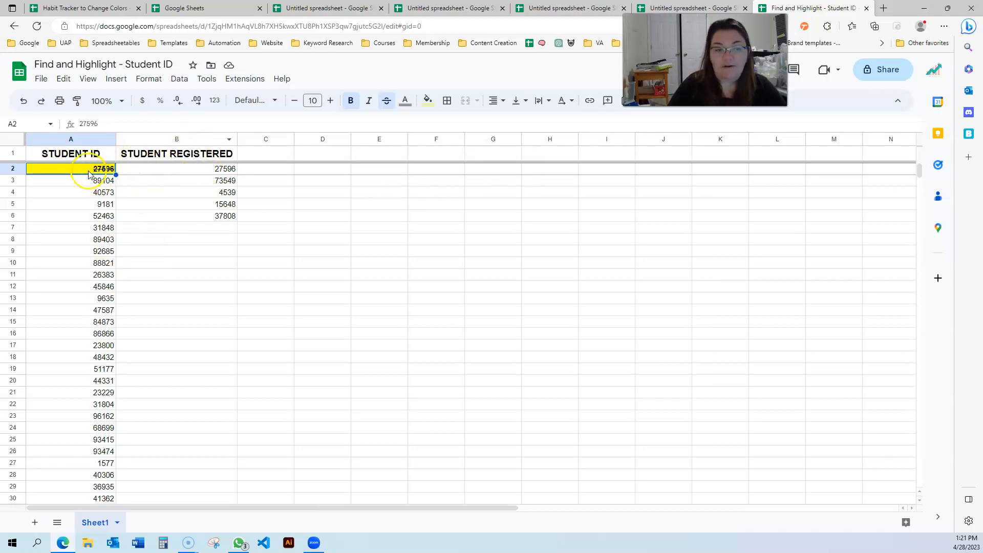
Check down the Student ID column which entries are highlighted against the registered IDs in column B
click(134, 205)
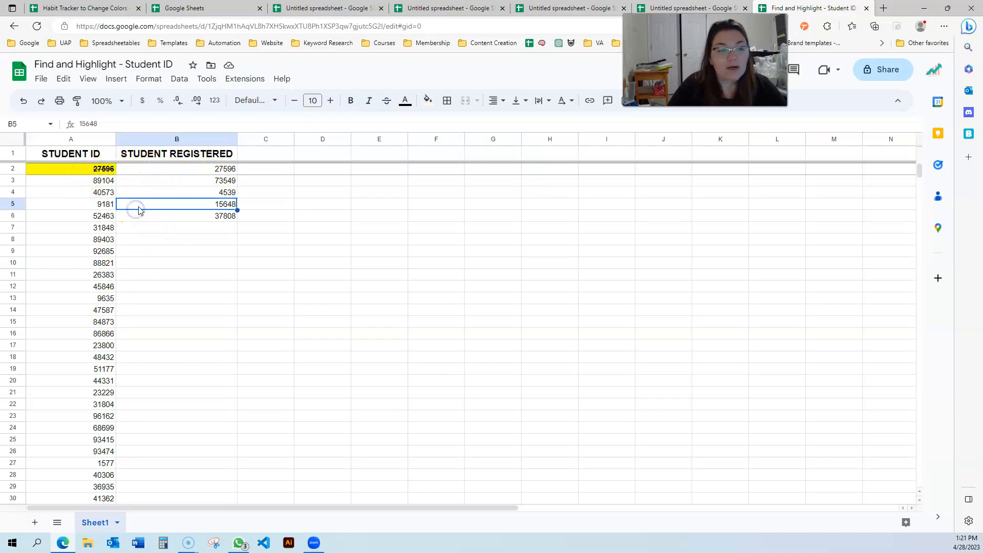
click(211, 182)
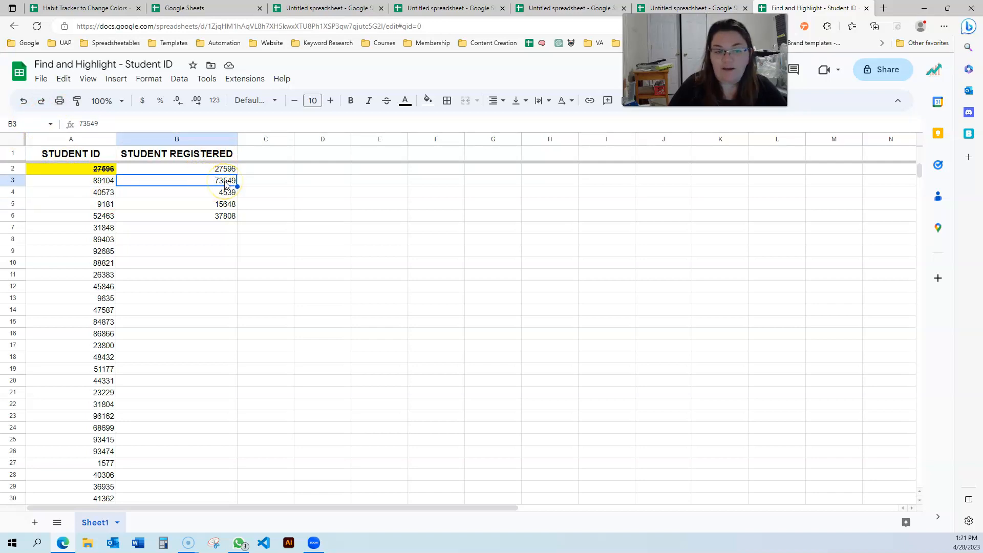
scroll(164, 292, down, 14)
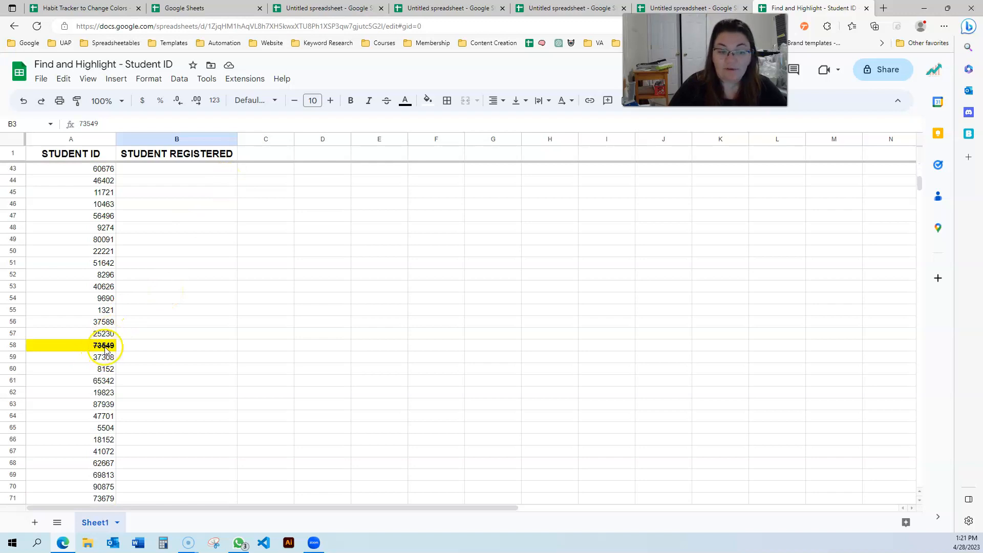
scroll(133, 354, down, 6)
scroll(132, 357, down, 13)
scroll(132, 357, down, 20)
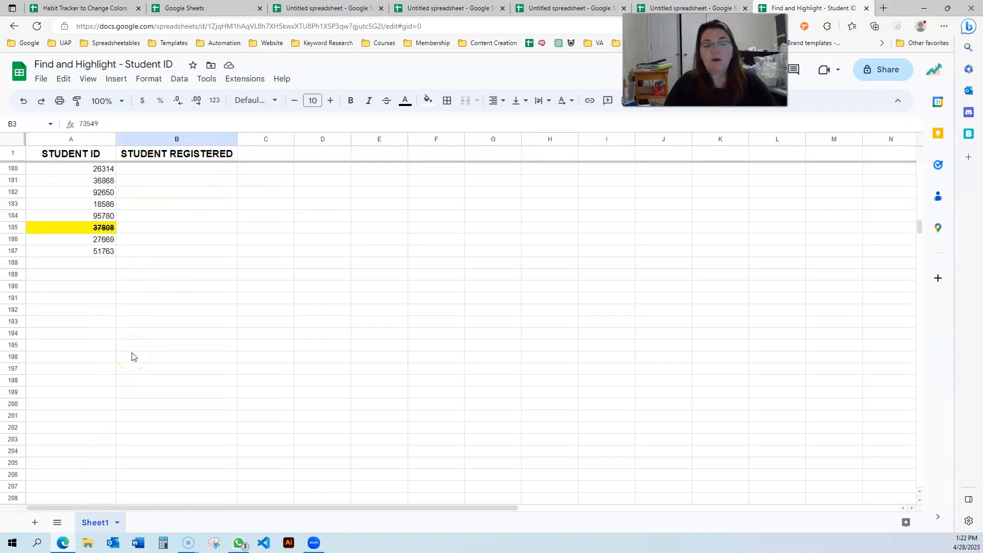
scroll(133, 354, up, 20)
scroll(142, 343, up, 20)
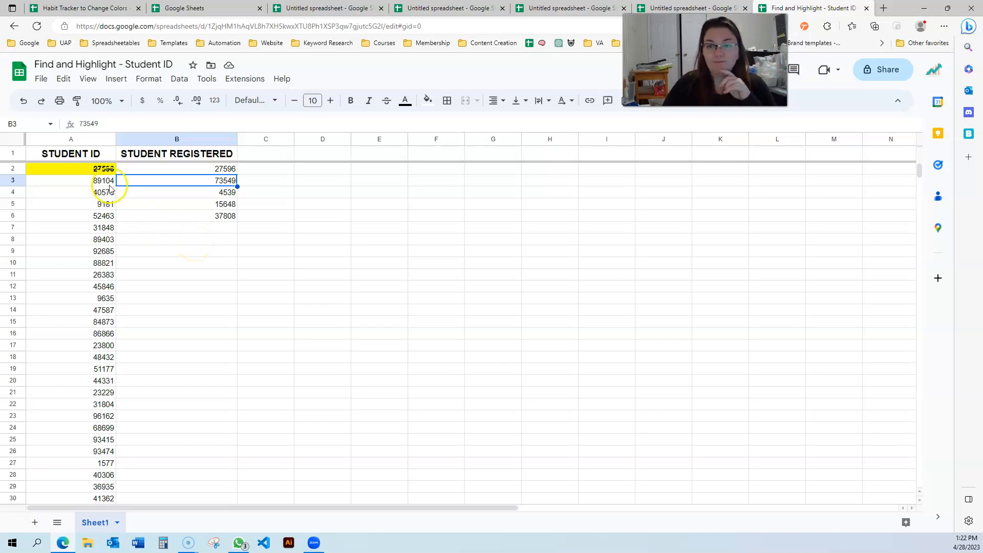
Add a filter to the whole Student ID column
click(60, 142)
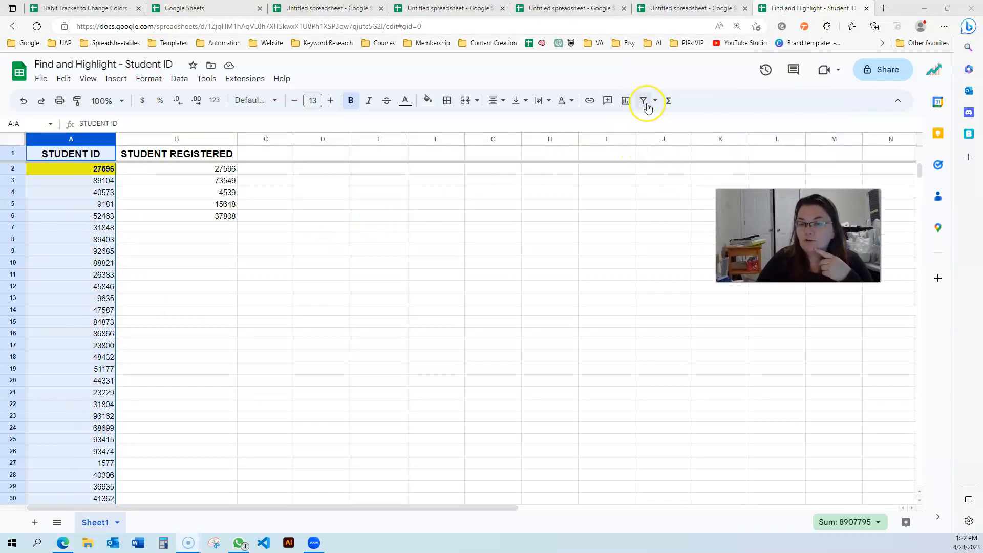
click(646, 102)
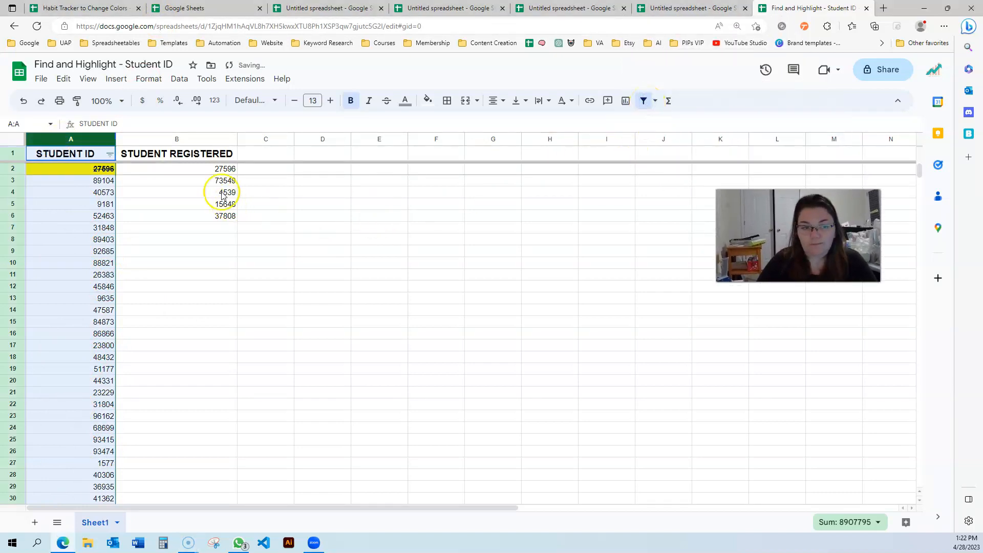
Sort the Student ID column by yellow fill color so the highlighted IDs come first
click(111, 181)
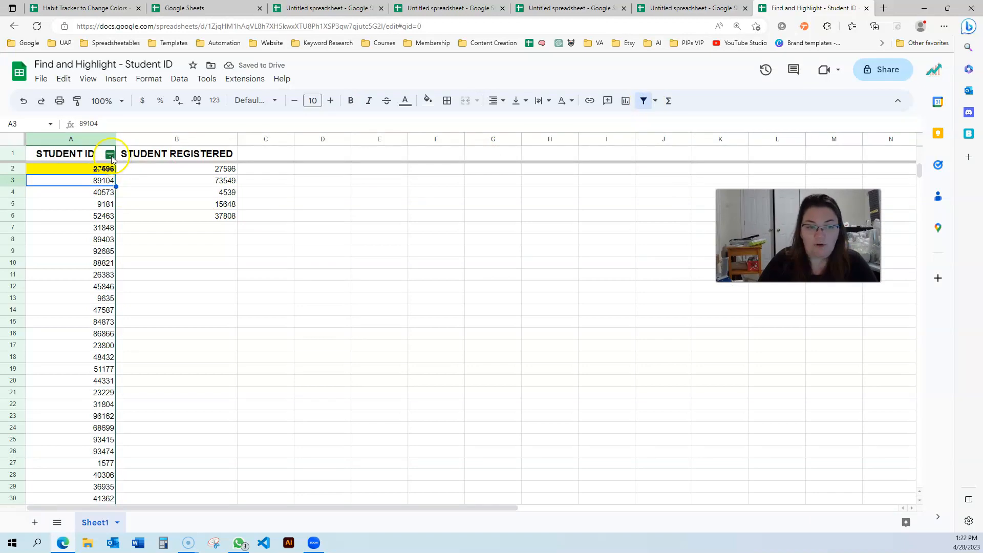
click(111, 155)
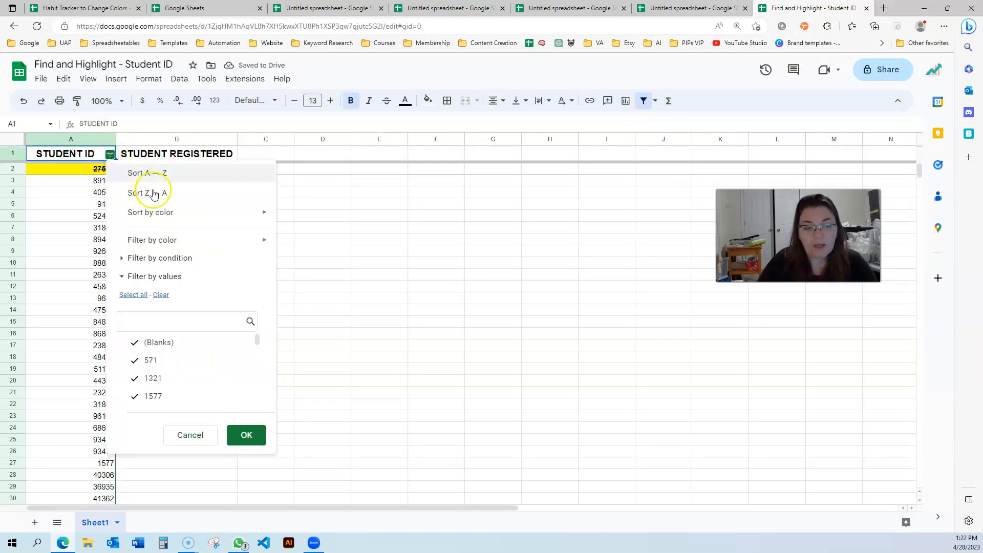
mouse_move(200, 218)
mouse_move(314, 222)
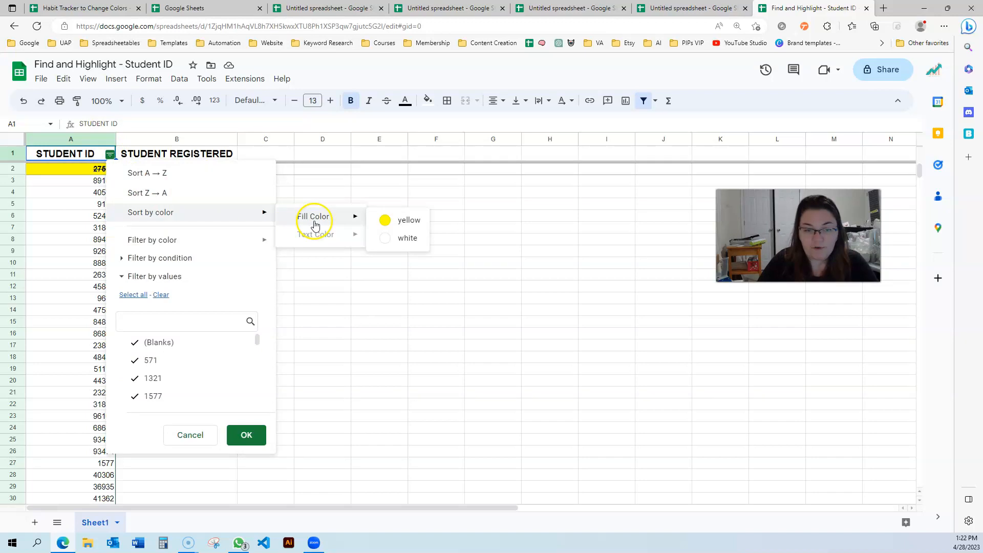
click(407, 223)
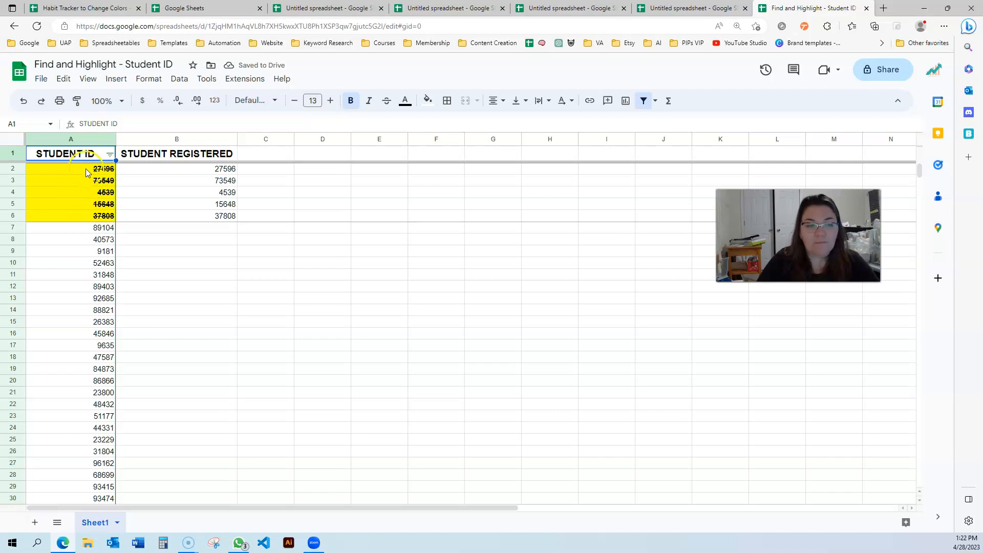
click(111, 188)
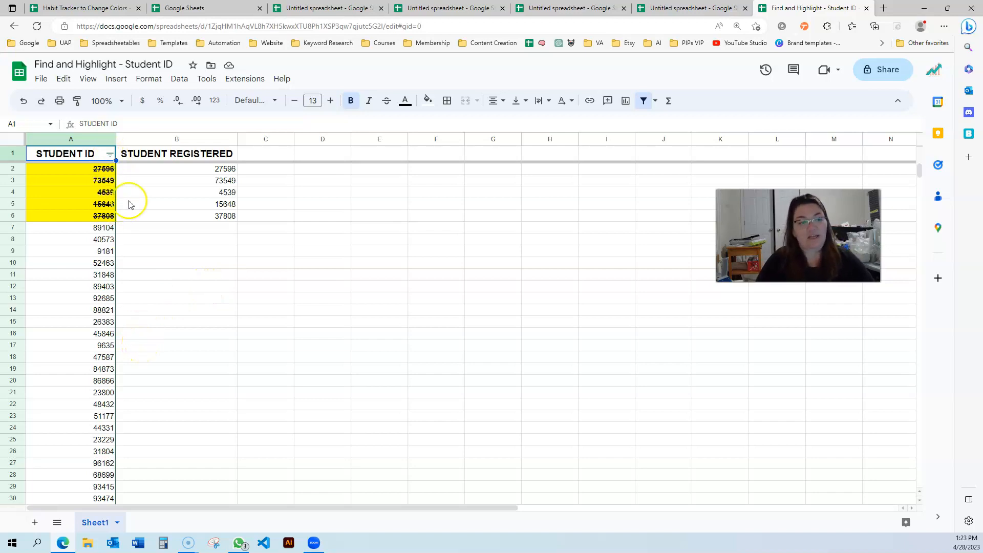
Copy the student IDs in A7:A114 and paste them into the Student Registered column starting at B7
drag(89, 230, 93, 547)
key(ctrl+c)
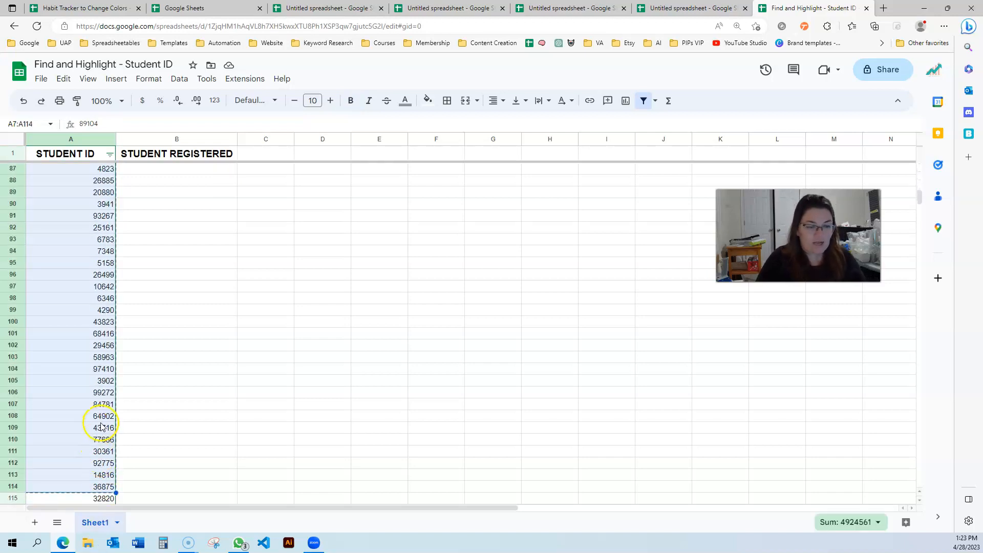
scroll(101, 428, up, 20)
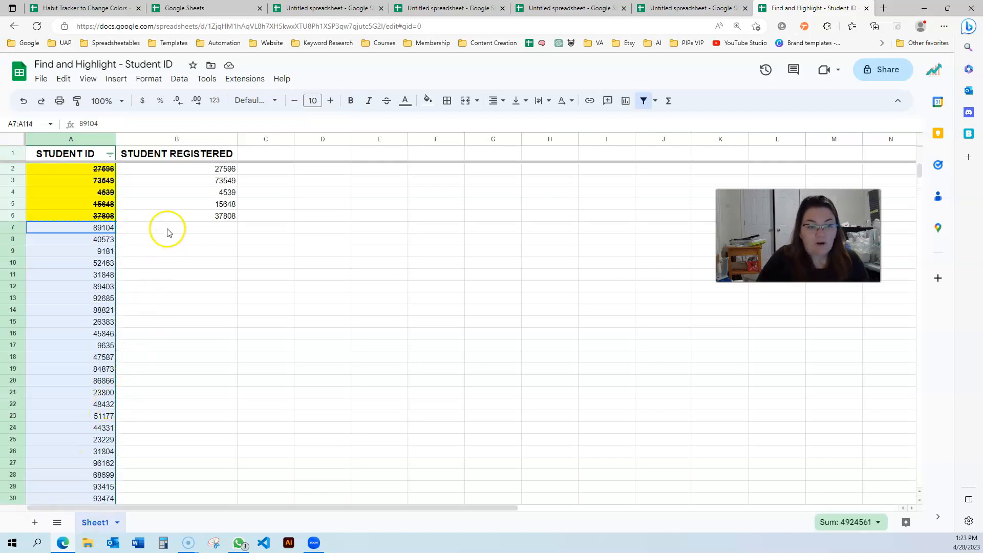
click(165, 227)
key(ctrl+v)
click(260, 298)
scroll(256, 371, down, 10)
scroll(244, 387, down, 12)
scroll(243, 386, up, 20)
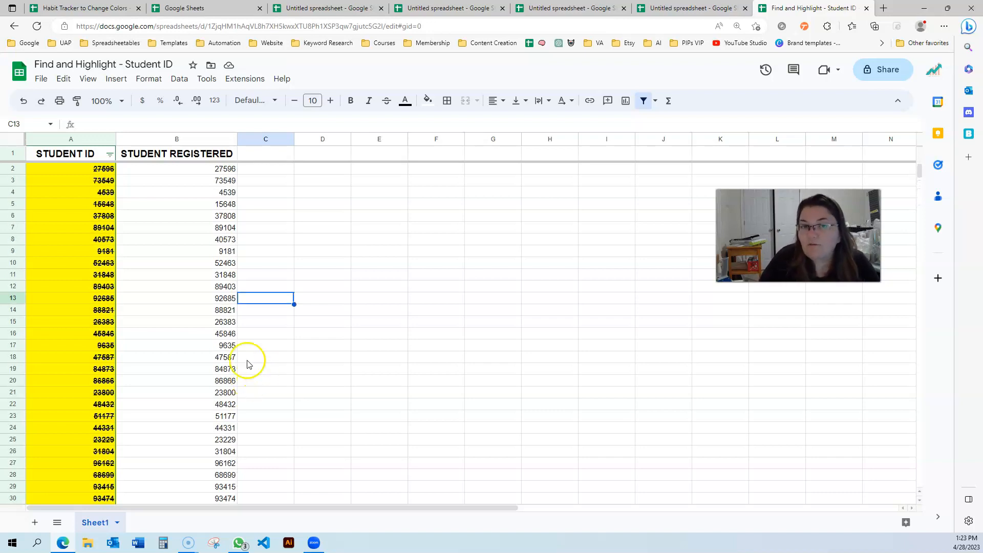
click(312, 279)
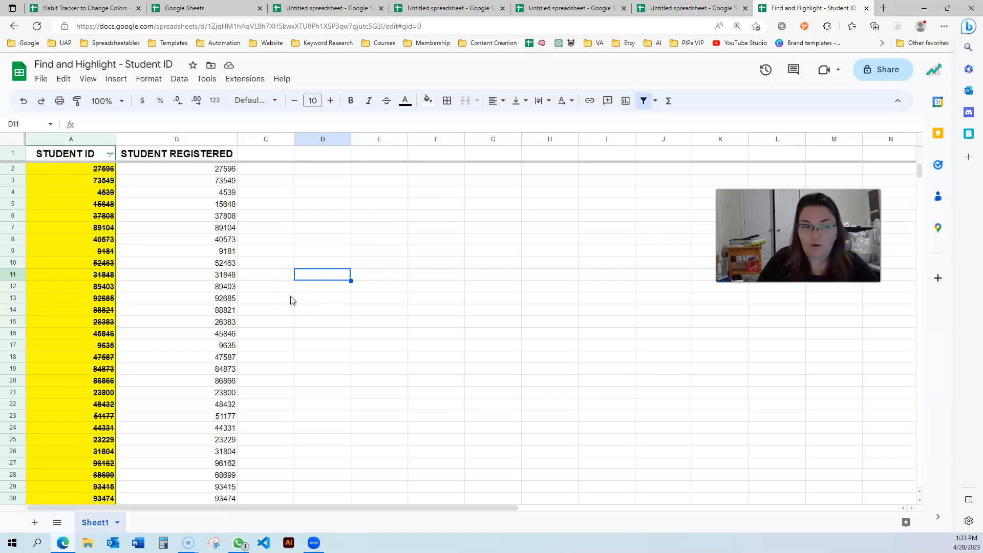
Filter the Student ID column by white fill color
click(109, 157)
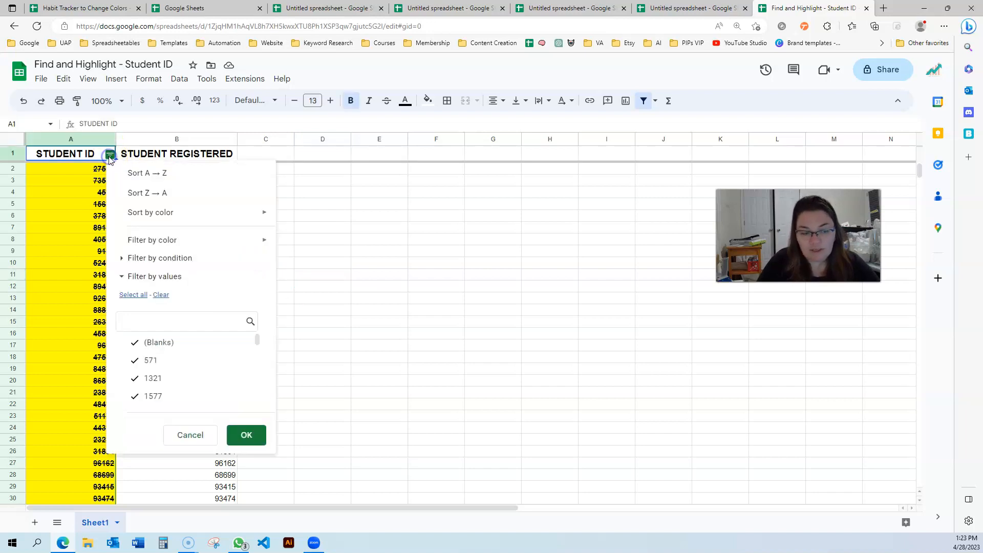
mouse_move(185, 245)
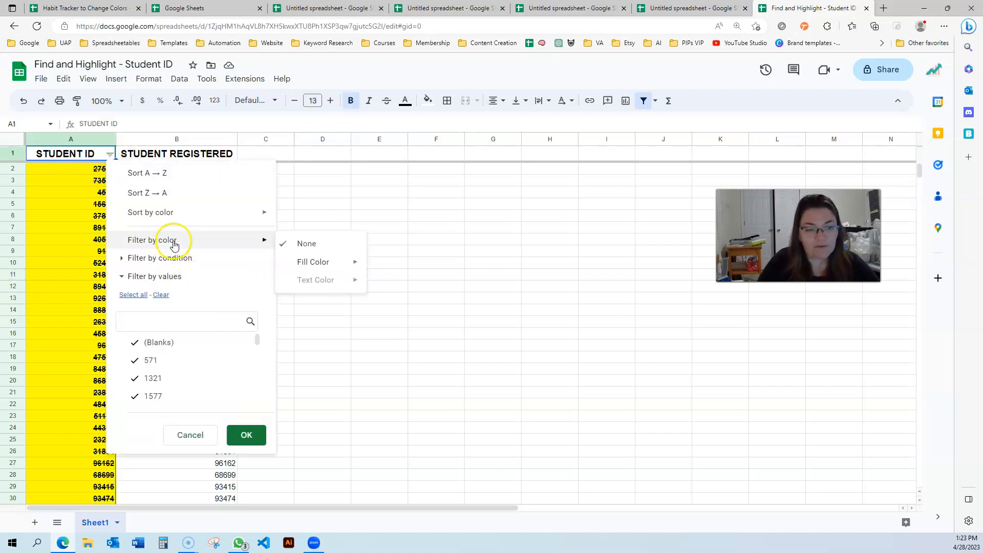
mouse_move(302, 261)
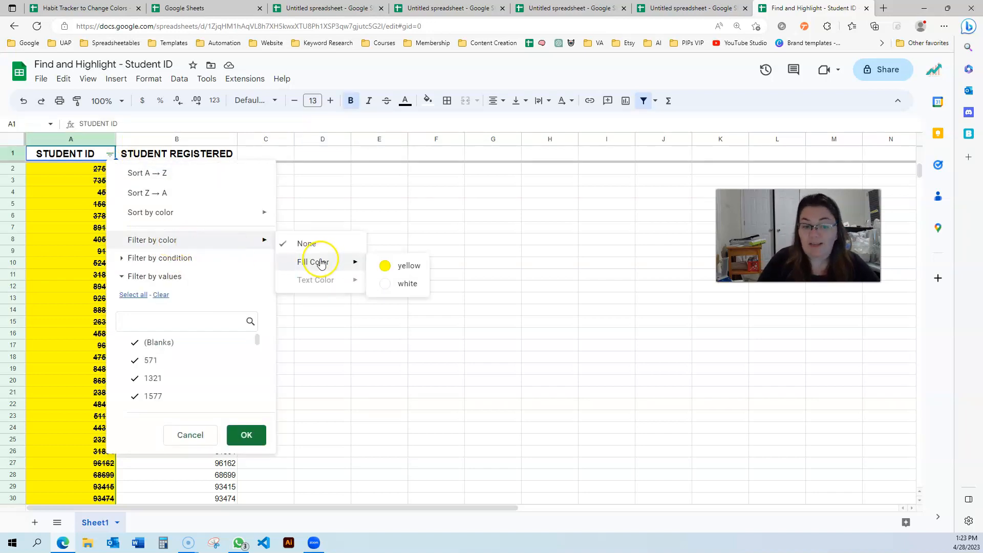
click(415, 289)
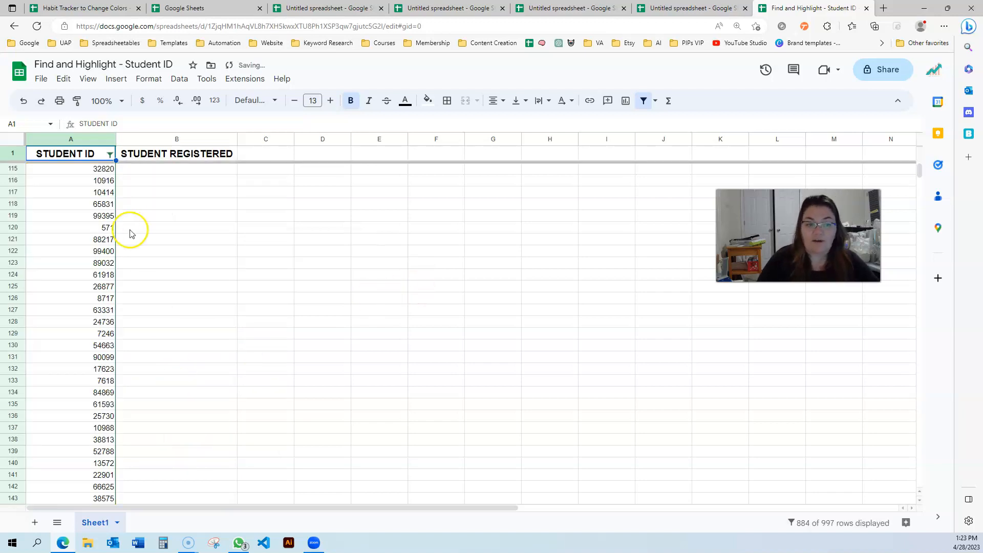
Look through the filtered Student ID column to examine which IDs are not registered and where the list ends
scroll(142, 280, down, 12)
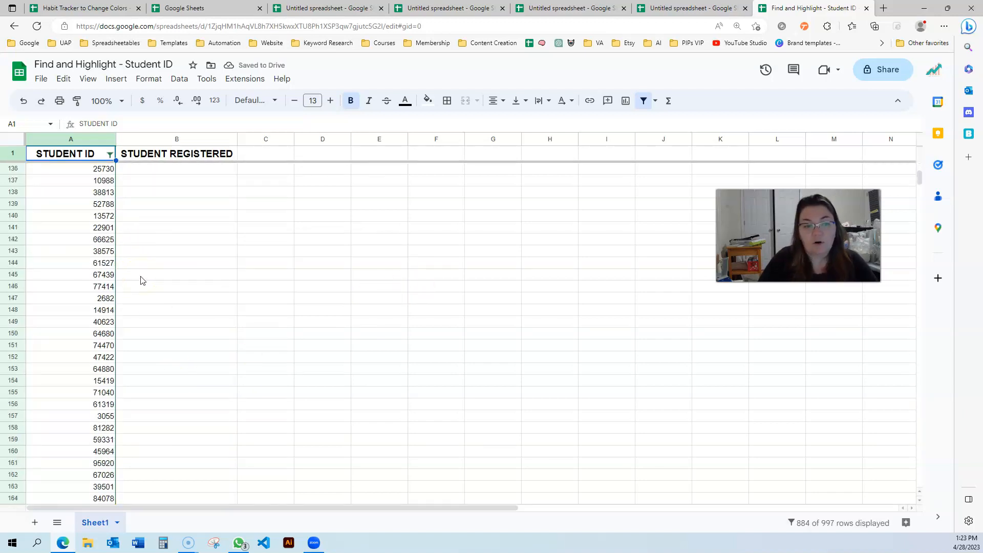
scroll(142, 280, down, 3)
scroll(142, 280, up, 10)
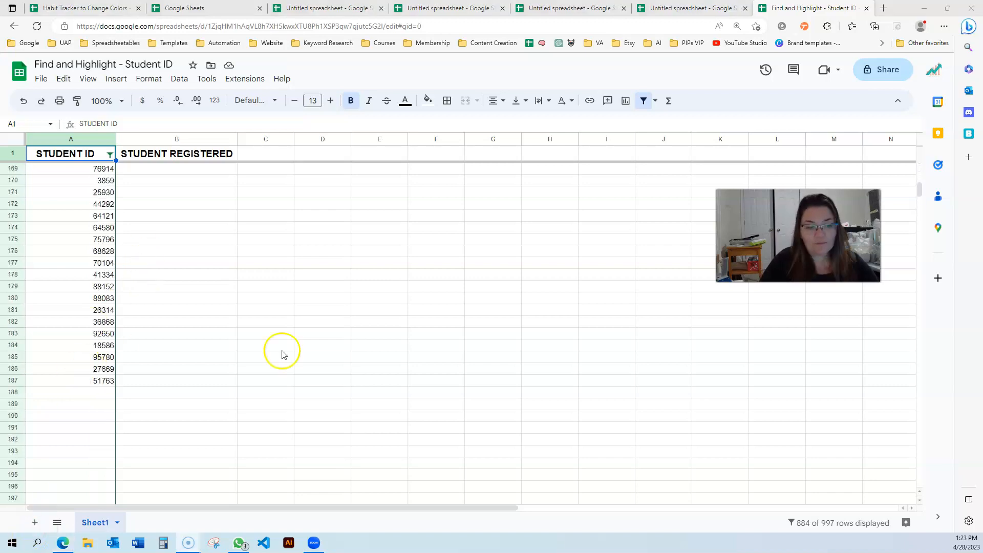
scroll(102, 373, up, 5)
scroll(99, 352, down, 9)
scroll(99, 352, up, 3)
scroll(99, 352, down, 12)
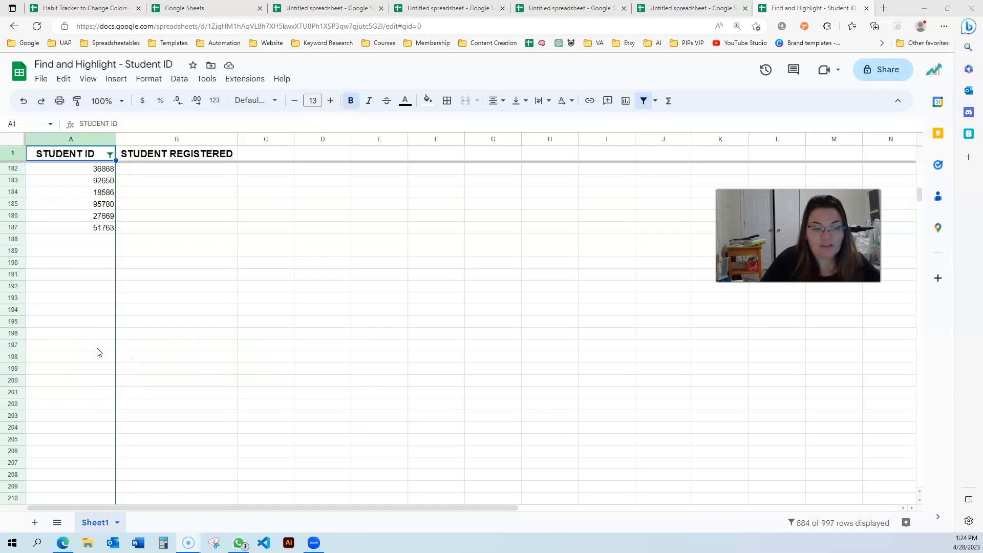
scroll(99, 352, up, 20)
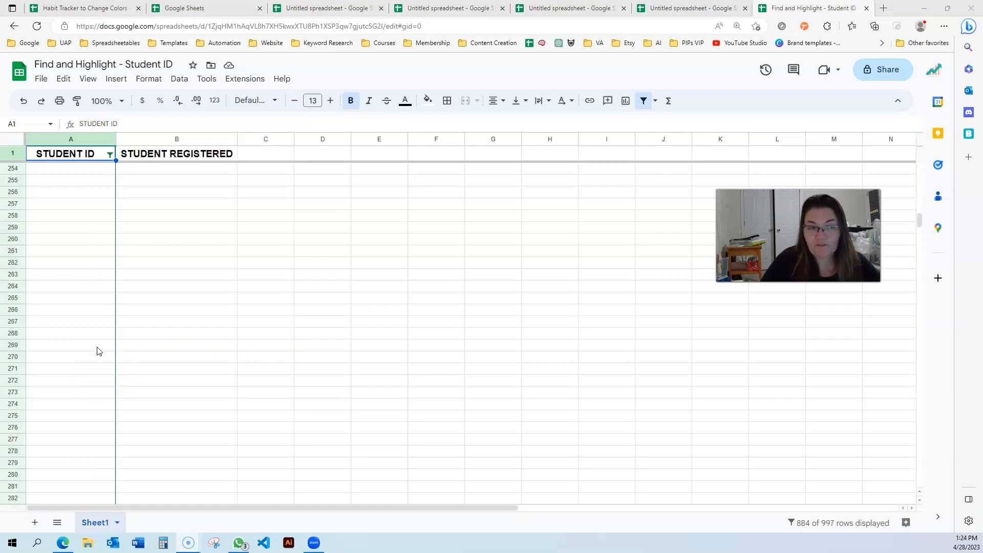
scroll(98, 347, up, 20)
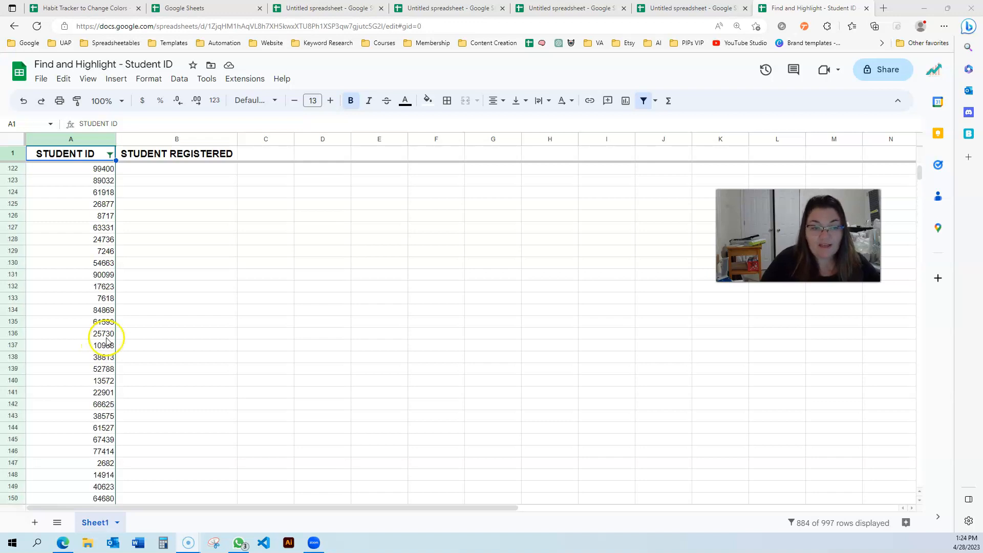
Remove the filter from the Student ID column
click(246, 266)
click(110, 154)
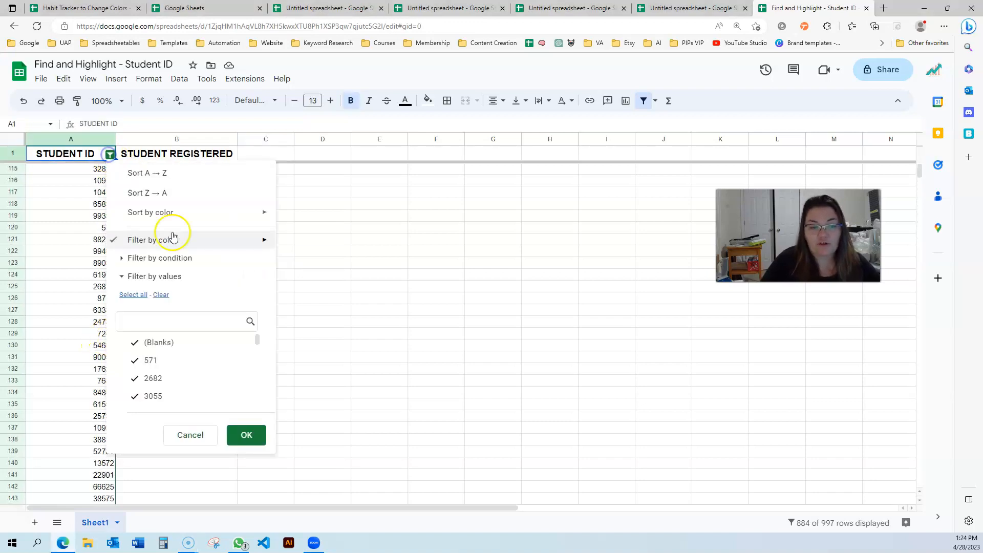
click(620, 169)
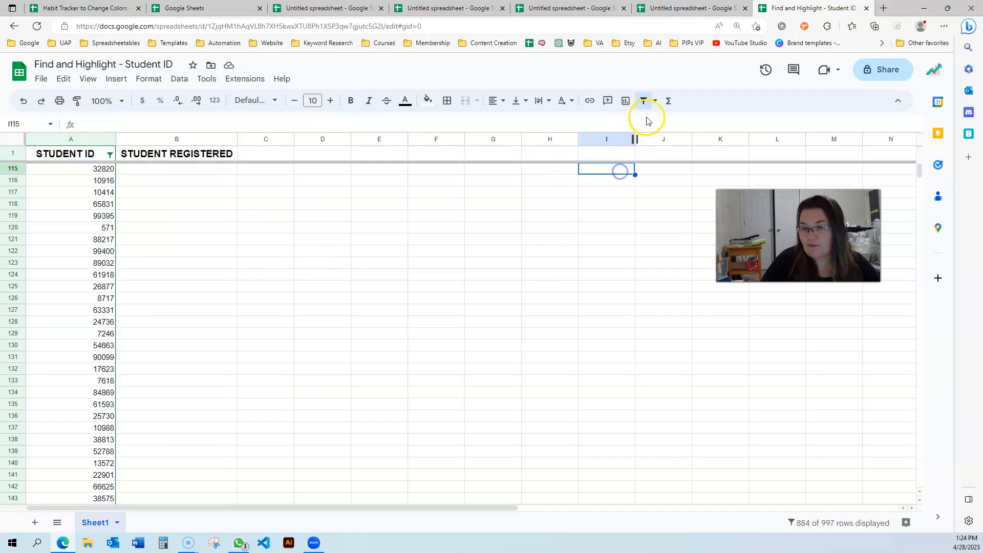
click(644, 101)
click(282, 226)
scroll(44, 205, up, 20)
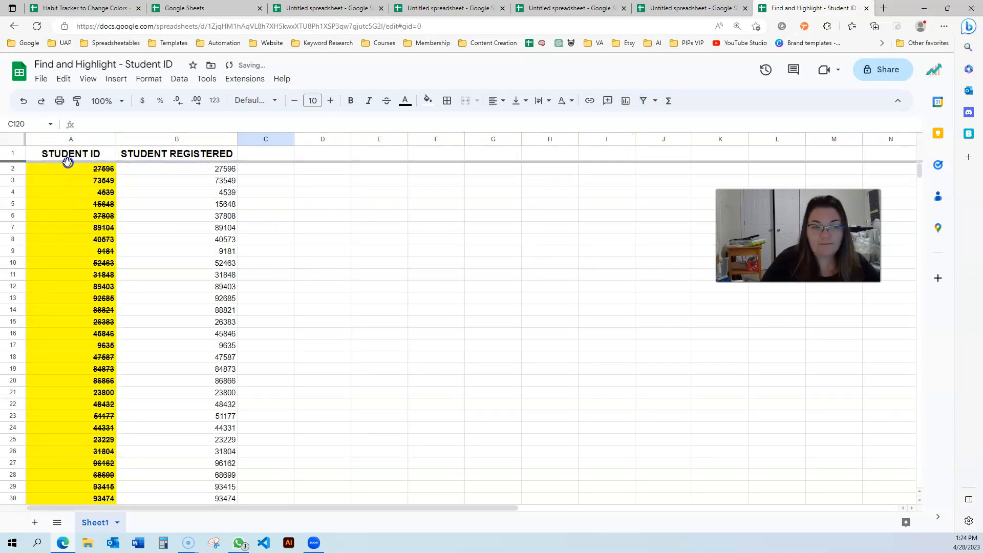
Open the COUNTIF conditional formatting rule for editing and delete the extra range B7:B114 from its data ranges
click(65, 169)
click(148, 78)
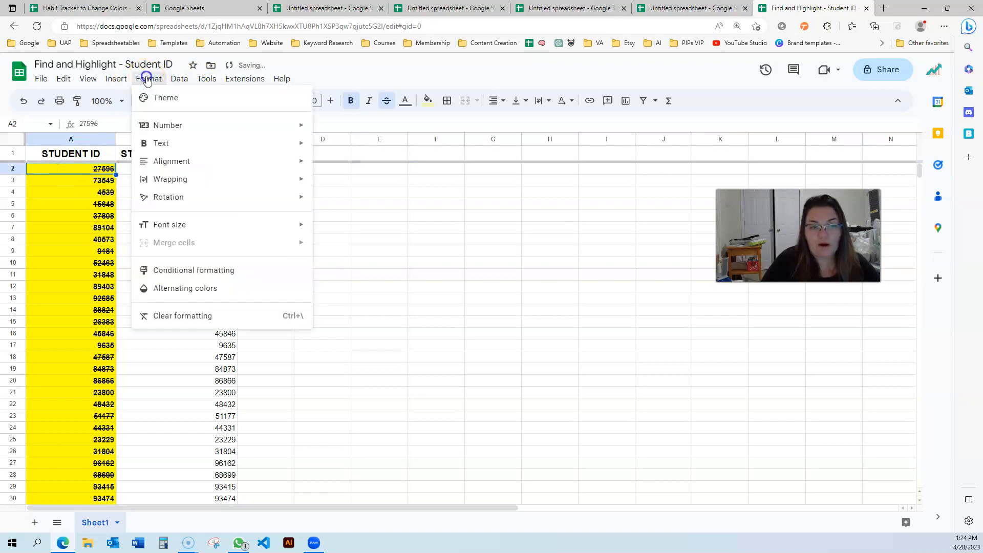
click(195, 269)
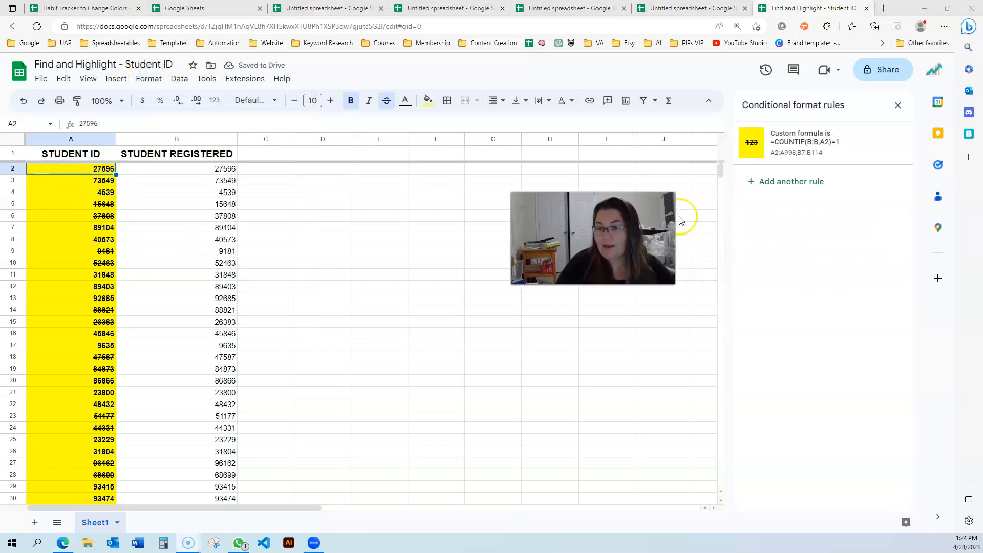
click(809, 149)
click(766, 188)
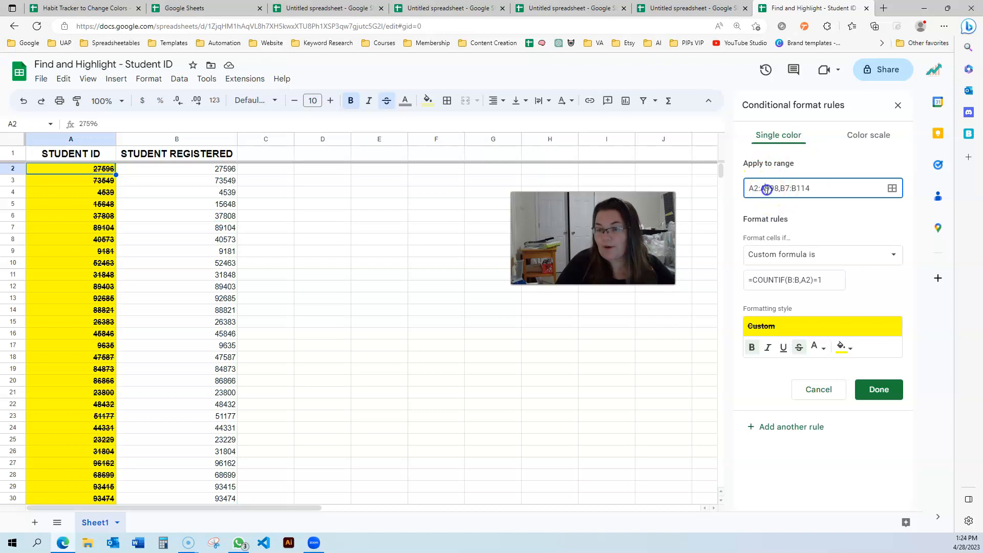
click(892, 188)
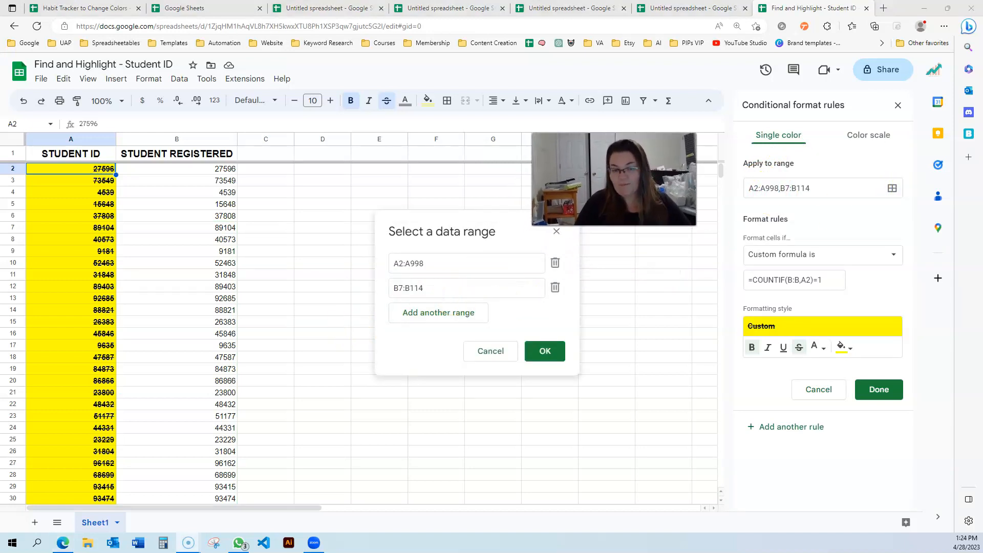
click(555, 288)
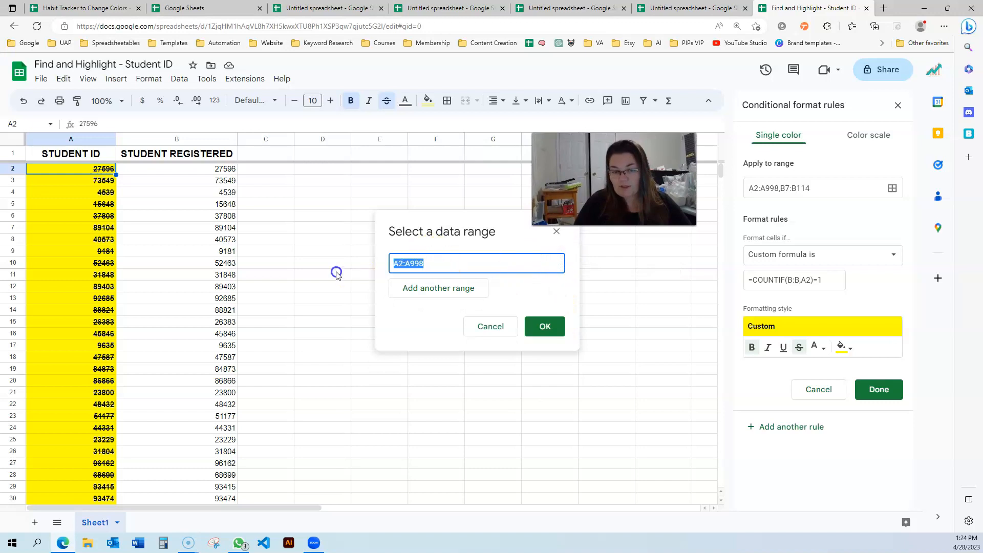
Set the rule's range to A2:A187, save it, and close the conditional formatting rules
click(79, 169)
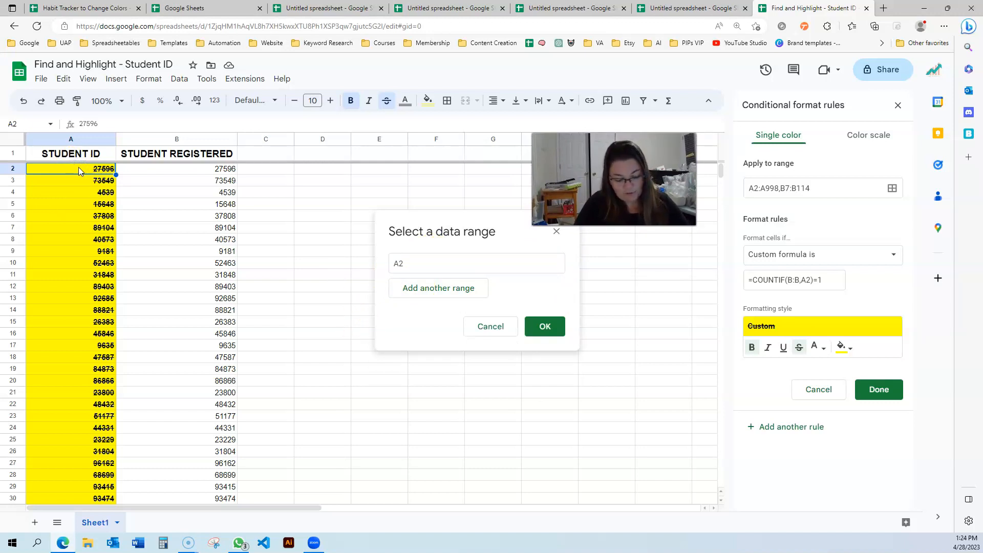
key(ctrl+shift+Down)
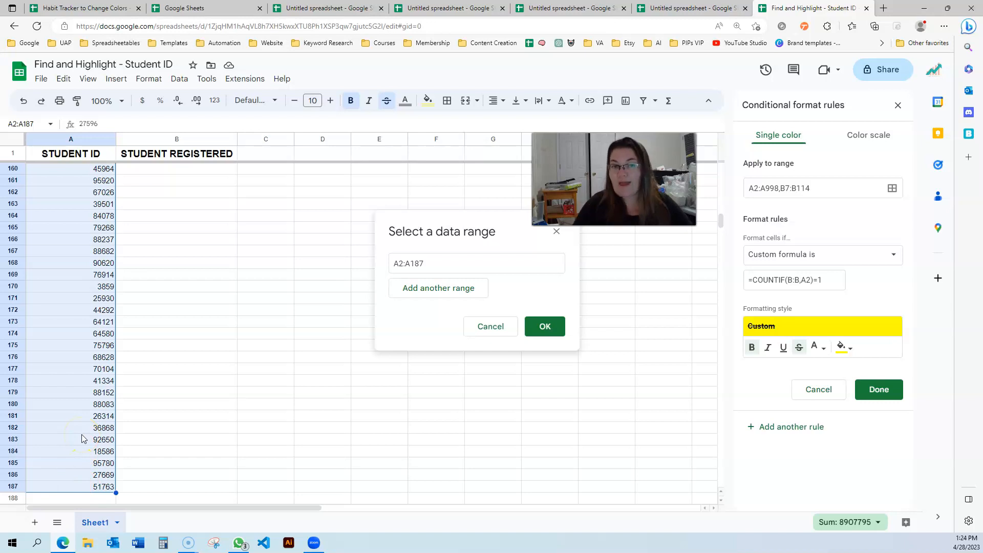
click(546, 333)
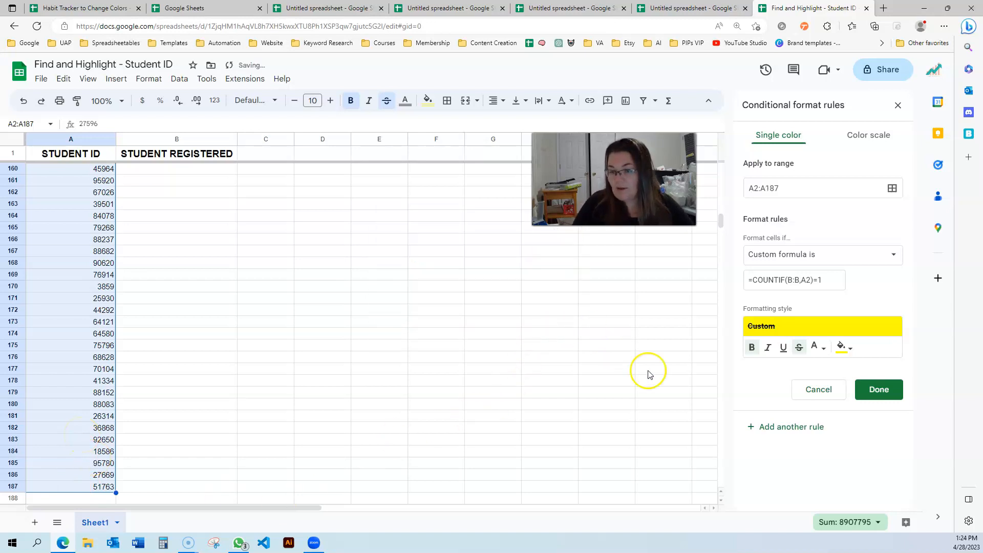
click(878, 390)
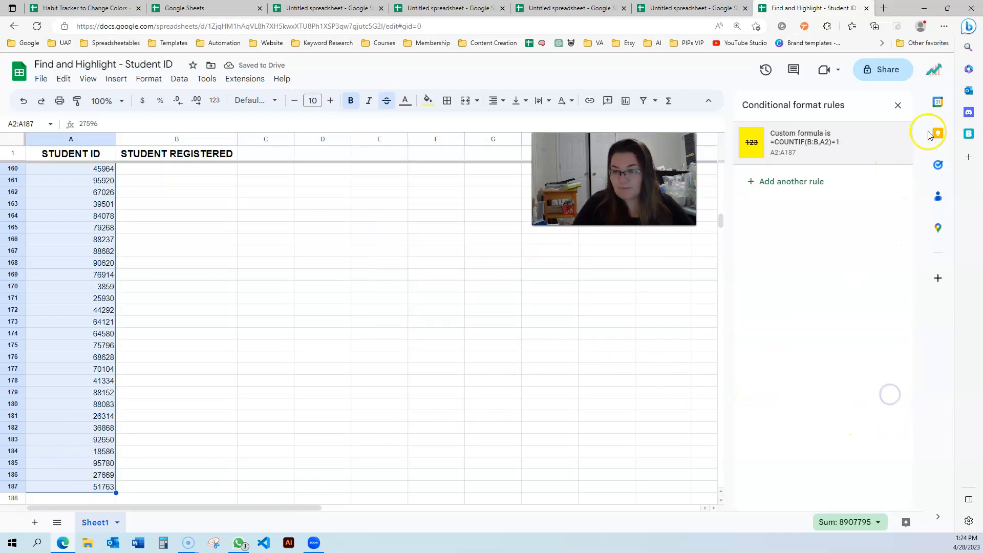
click(899, 106)
scroll(224, 285, up, 5)
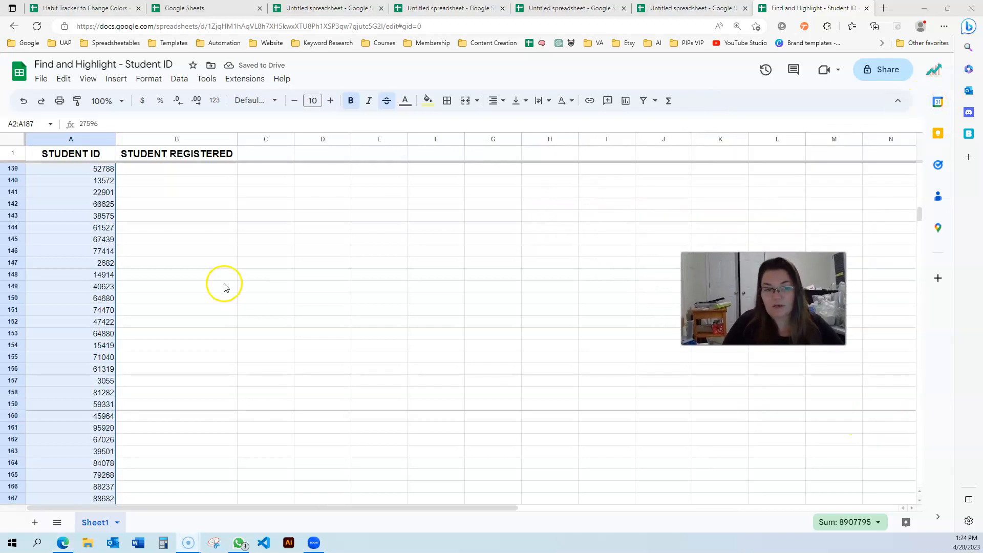
scroll(70, 154, up, 20)
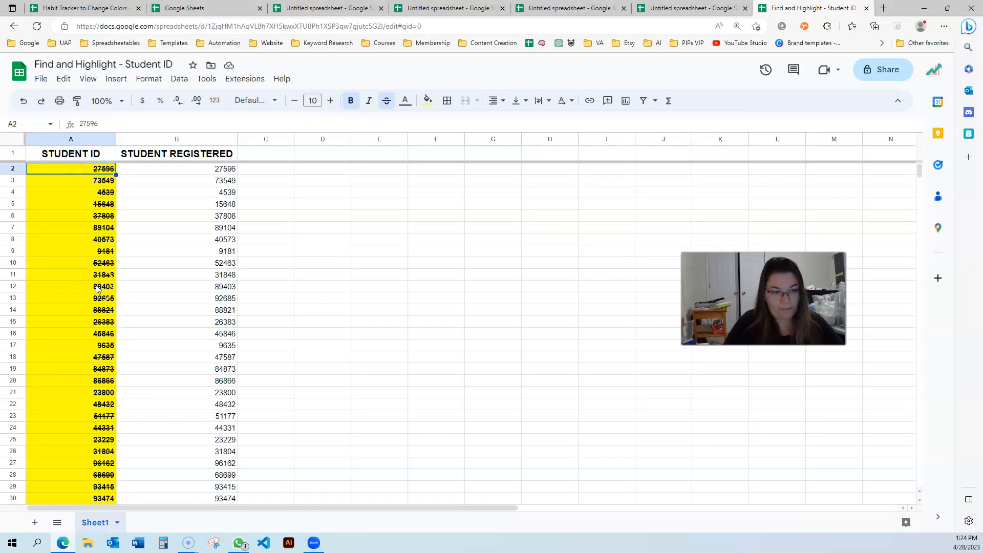
scroll(98, 288, up, 5)
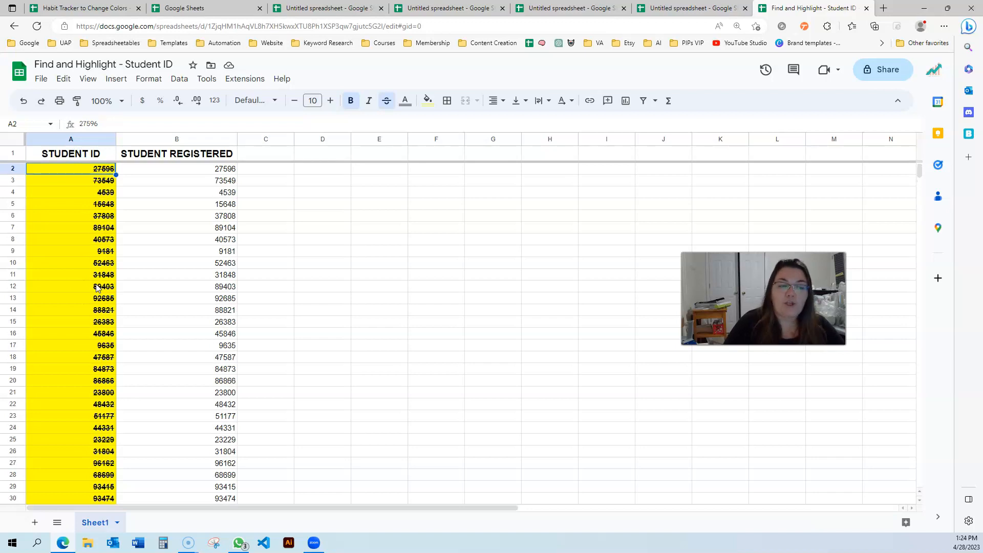
Create a filter on the Student ID column (column A)
click(71, 139)
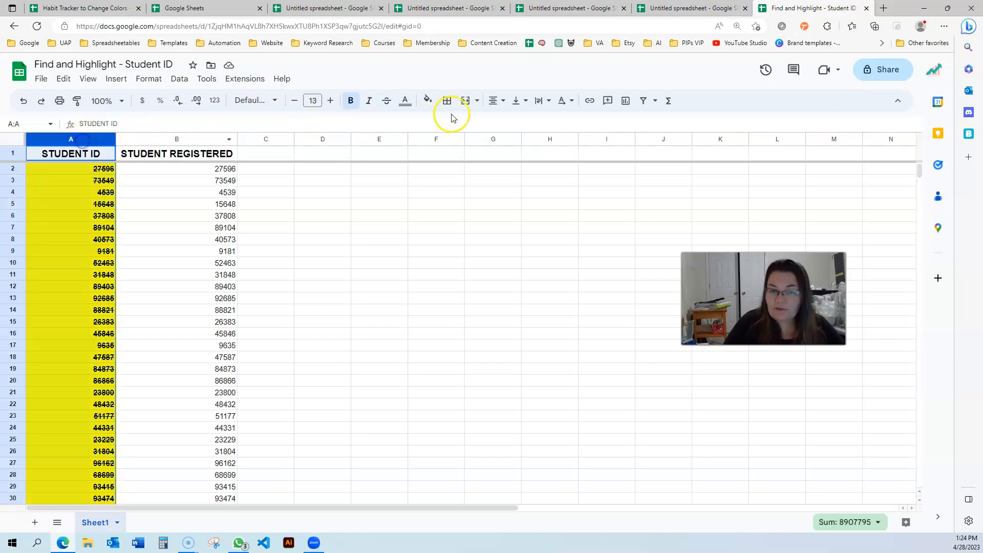
click(643, 100)
Try to sort the Student ID column by the white fill color
click(110, 154)
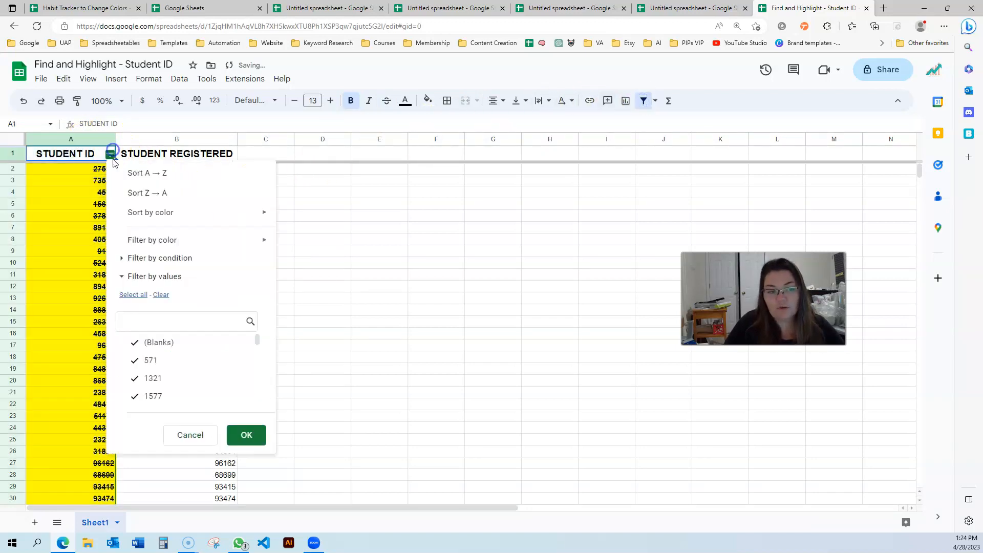
mouse_move(172, 221)
mouse_move(322, 220)
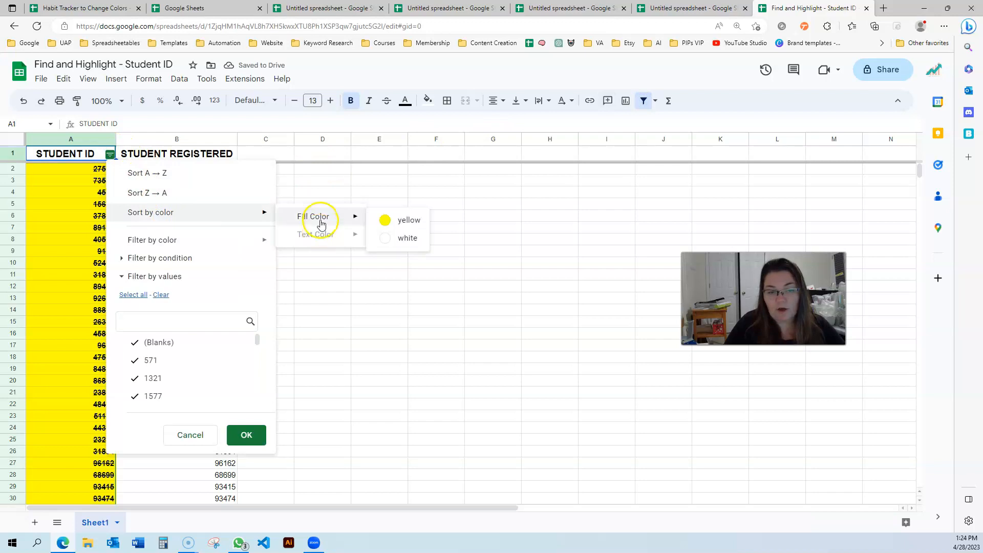
click(421, 235)
Look through the sorted sheet to examine where the unhighlighted student IDs end and what follows them
scroll(70, 297, down, 8)
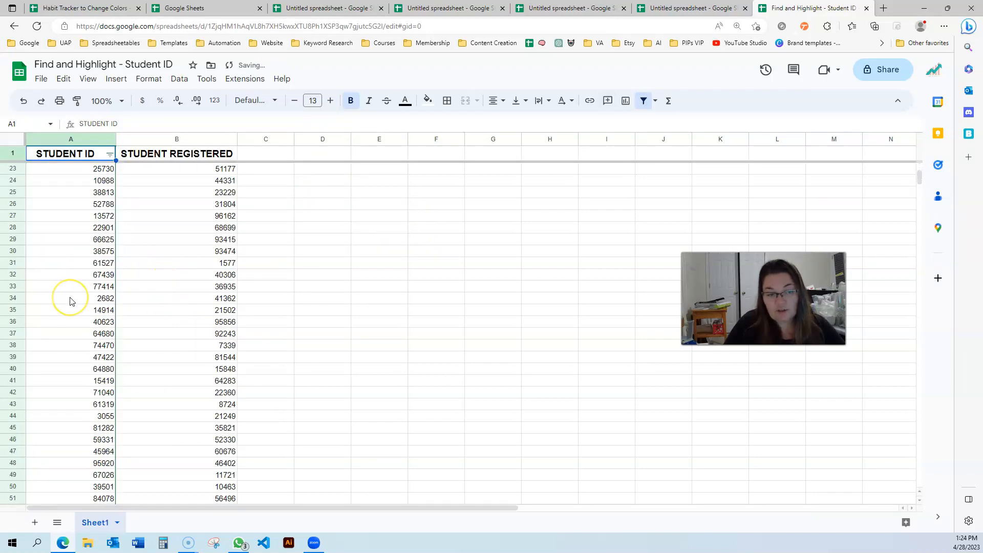
scroll(70, 301, down, 18)
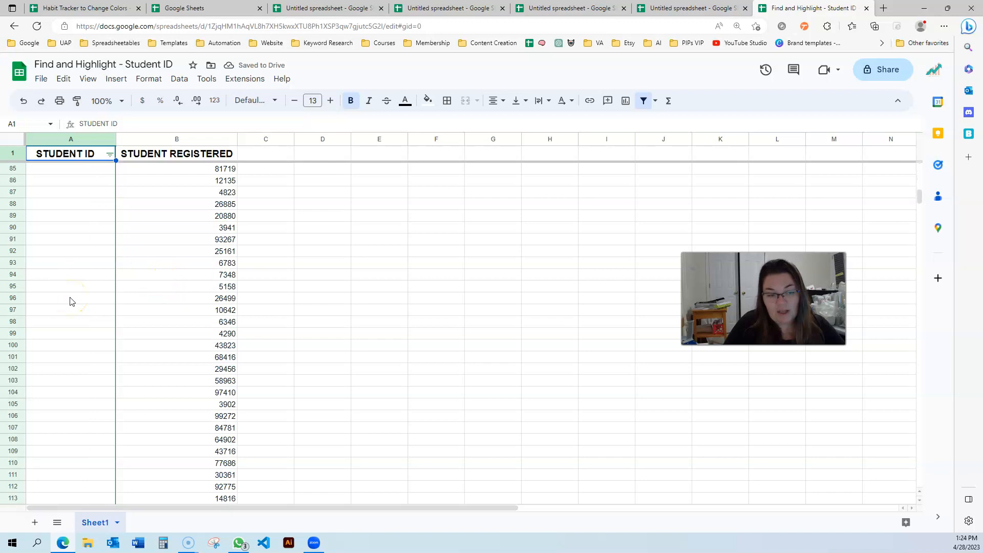
scroll(70, 301, down, 17)
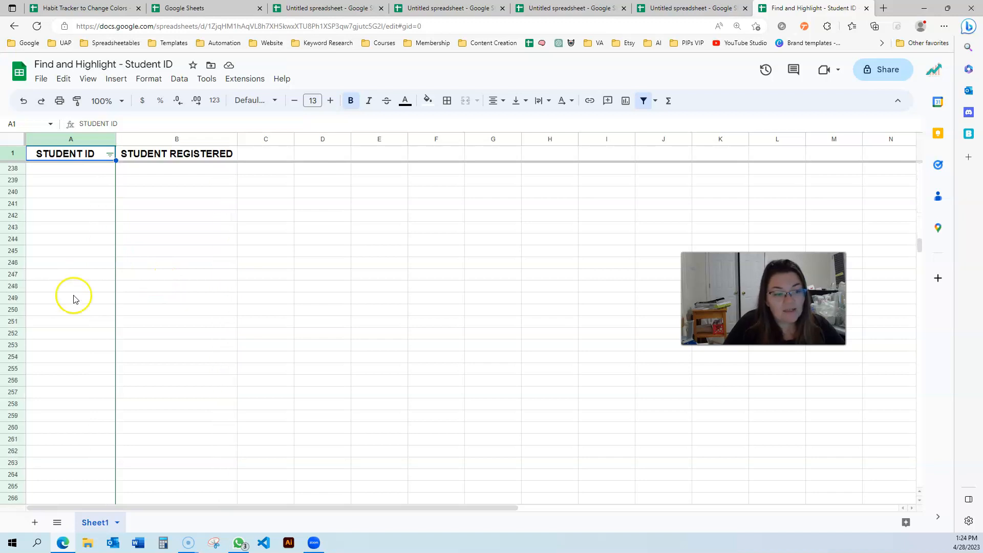
scroll(74, 298, down, 20)
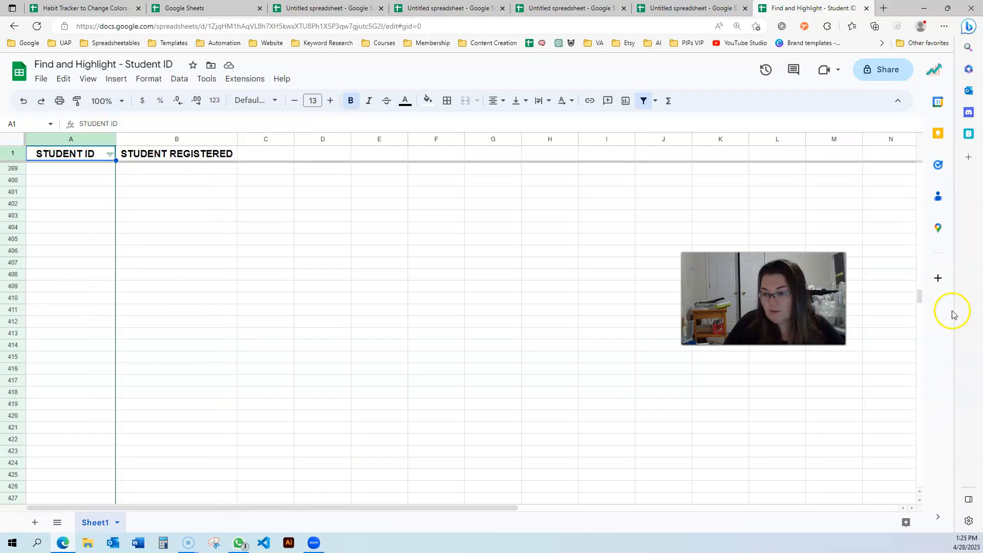
drag(925, 297, 939, 133)
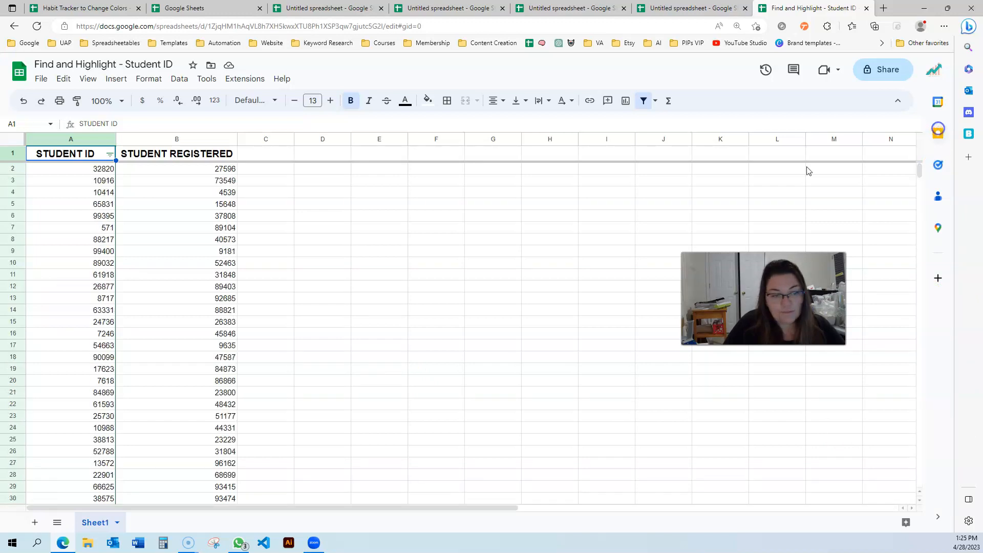
click(221, 277)
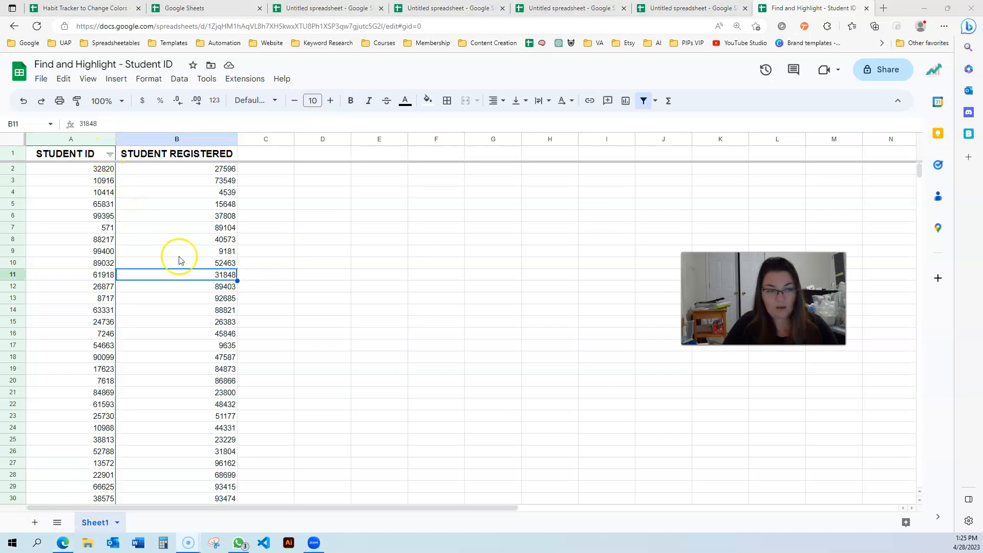
scroll(187, 268, down, 15)
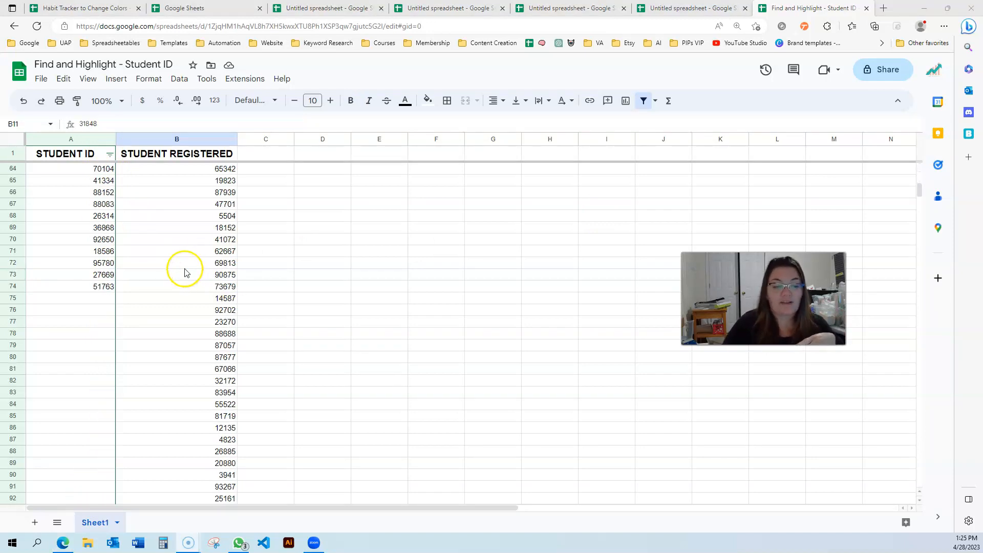
Remove the filter, and undo both that removal and the white fill color sort
click(644, 101)
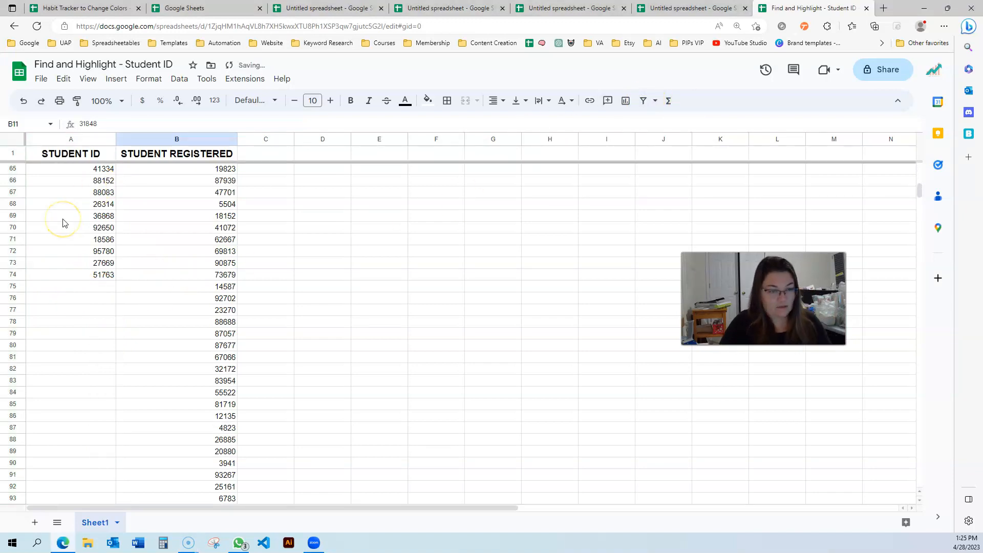
key(ctrl+z)
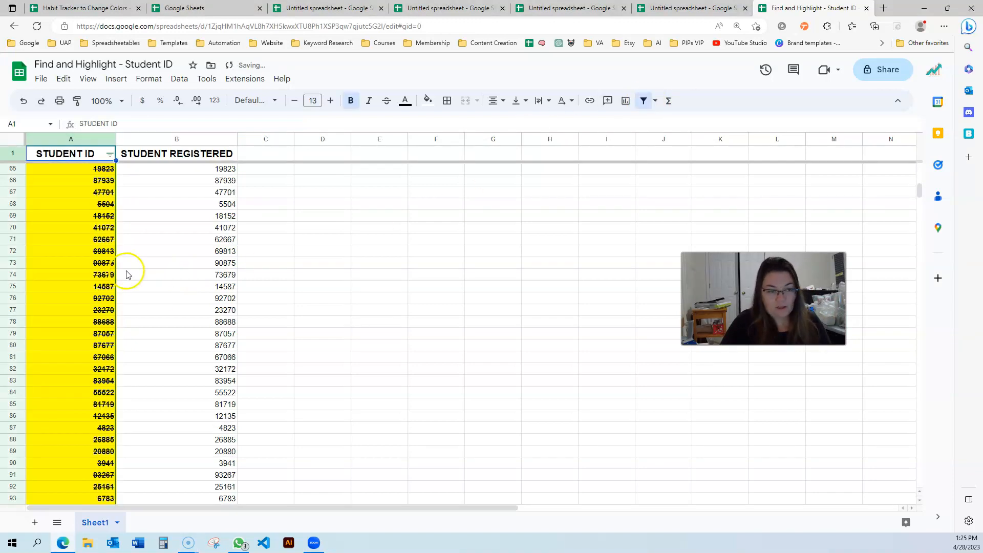
Go to the end of the Student ID list and delete the empty rows 188 to 998
click(105, 204)
scroll(106, 206, down, 4)
click(80, 229)
key(ctrl+shift+Down)
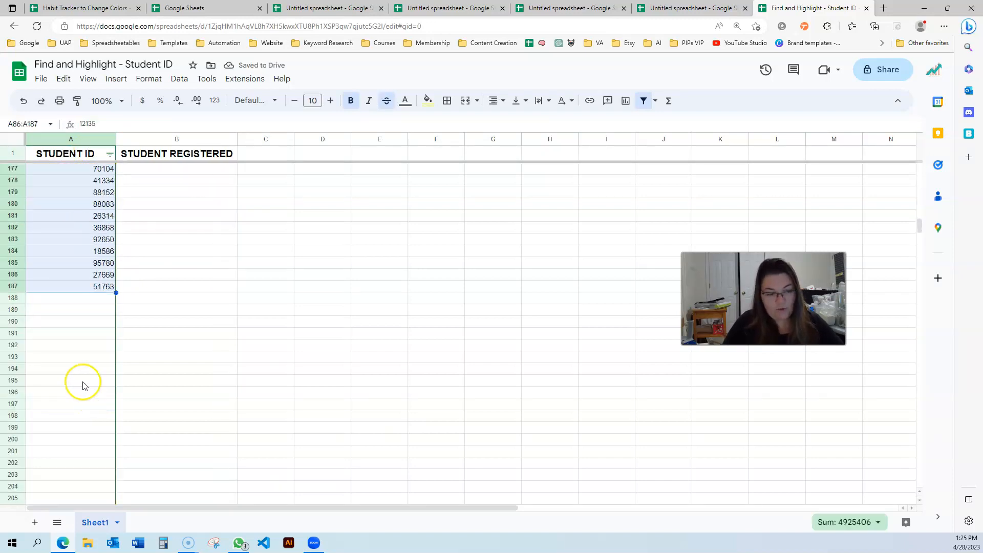
click(10, 298)
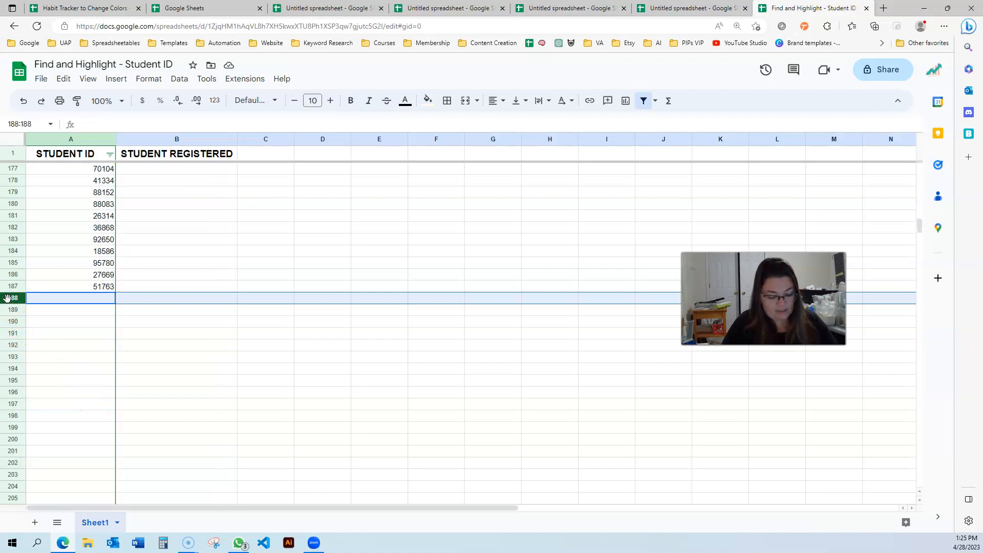
key(ctrl+shift+Down)
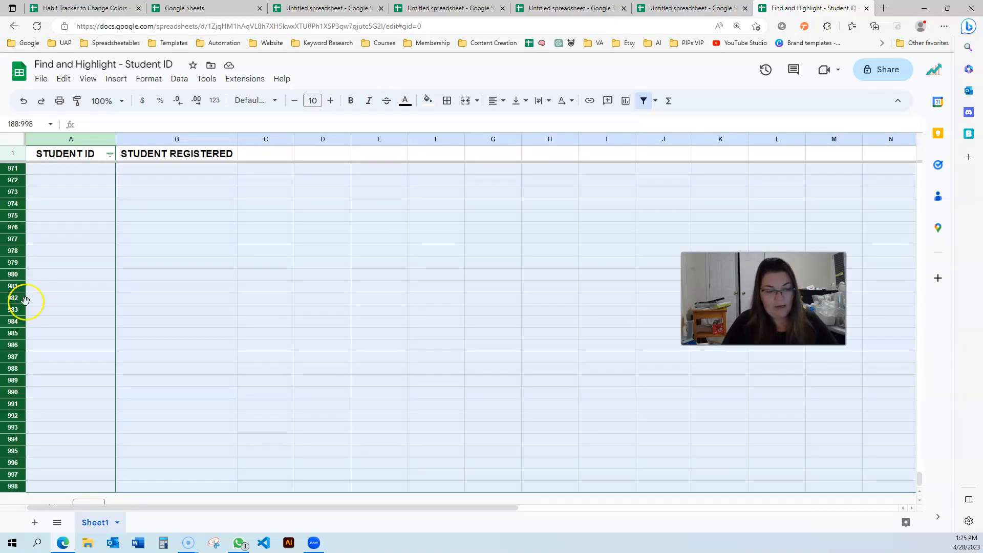
right_click(167, 306)
click(230, 366)
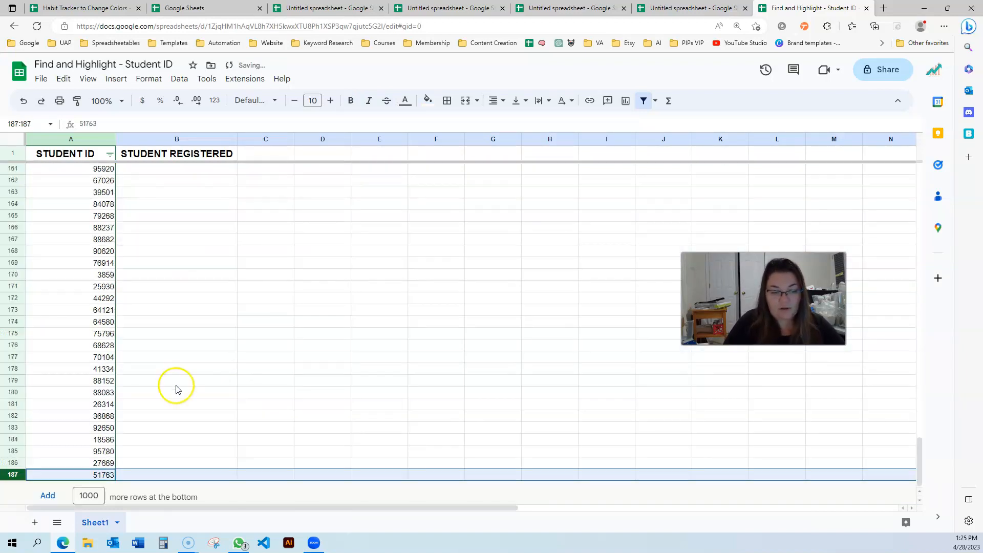
click(176, 387)
Sort the Student ID column by fill color, choosing white
scroll(176, 388, up, 20)
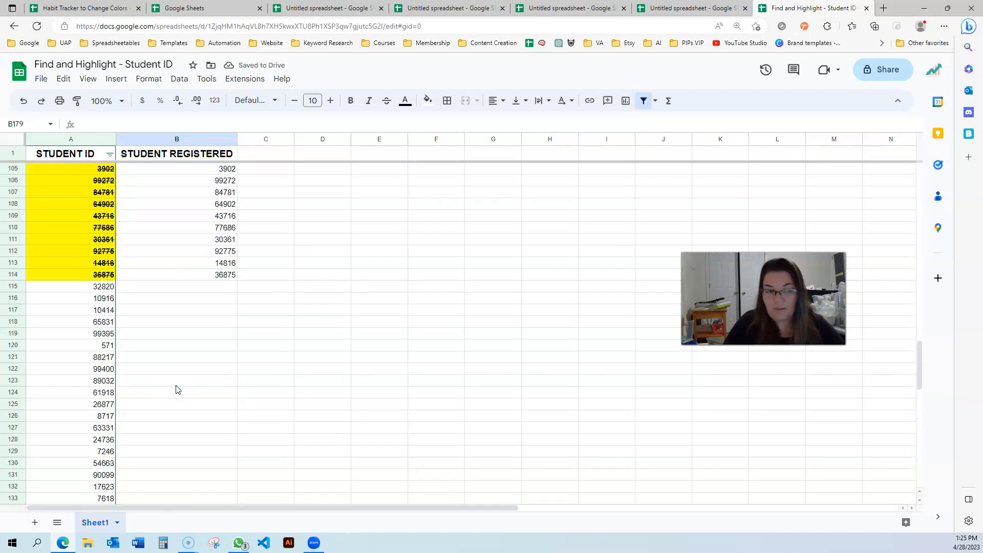
click(110, 154)
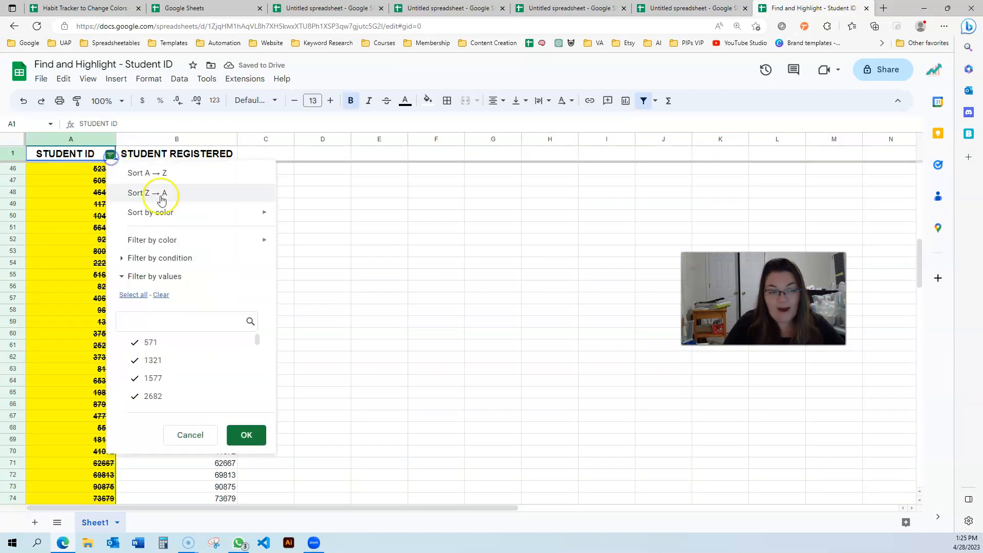
mouse_move(174, 210)
mouse_move(309, 214)
click(409, 237)
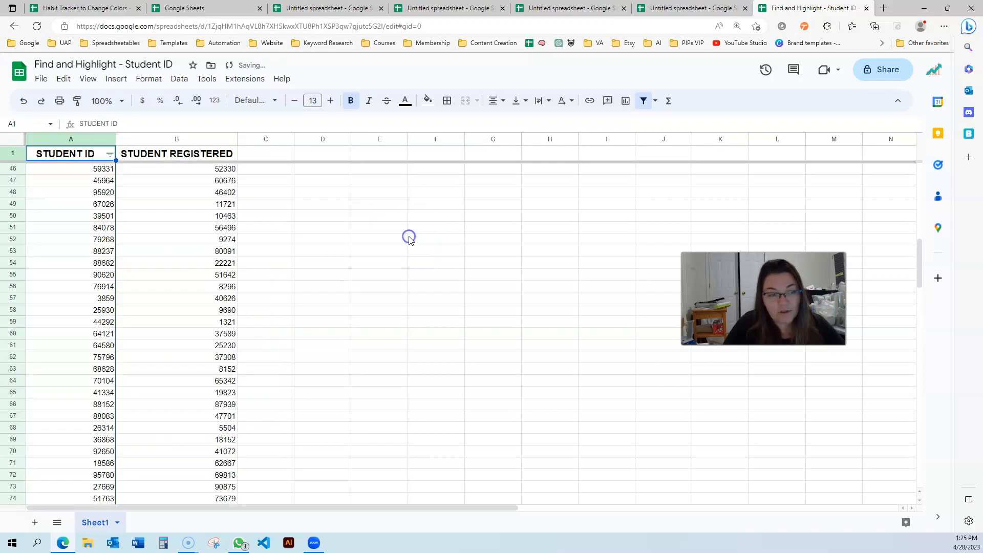
Look through the color-sorted Student ID column to examine the order of the unhighlighted and yellow-highlighted IDs
scroll(132, 373, down, 2)
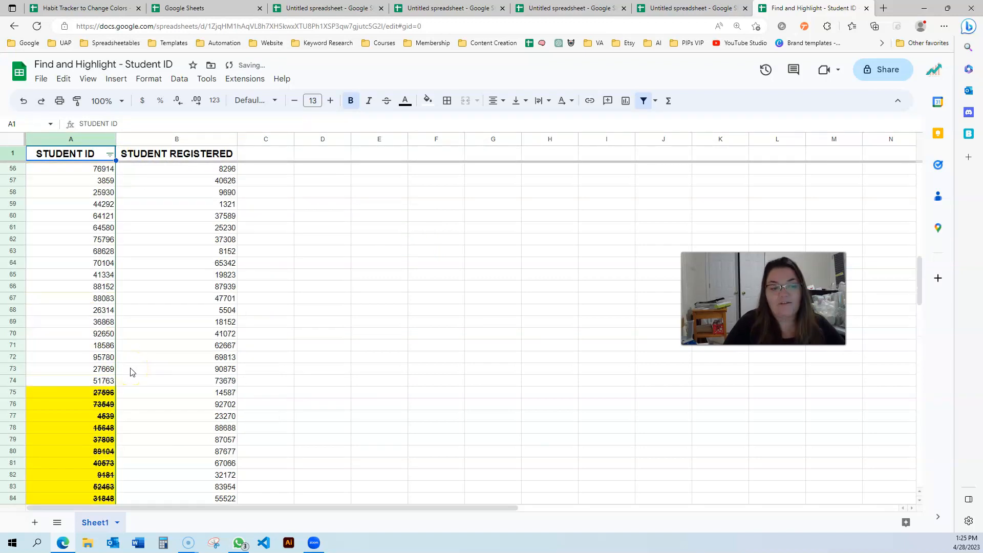
click(156, 388)
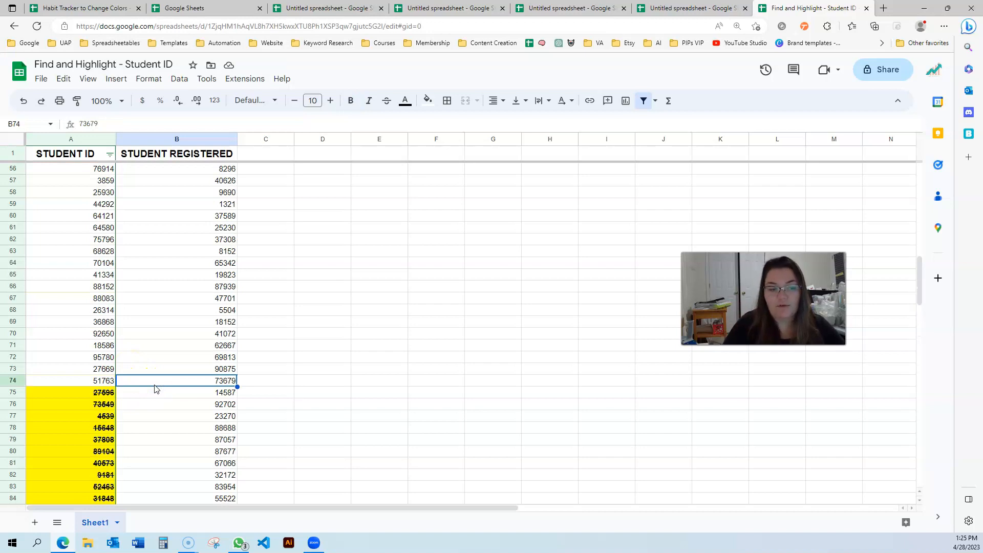
scroll(144, 387, up, 3)
scroll(87, 395, down, 5)
scroll(95, 393, up, 5)
scroll(95, 395, up, 10)
scroll(84, 288, down, 17)
scroll(84, 288, up, 4)
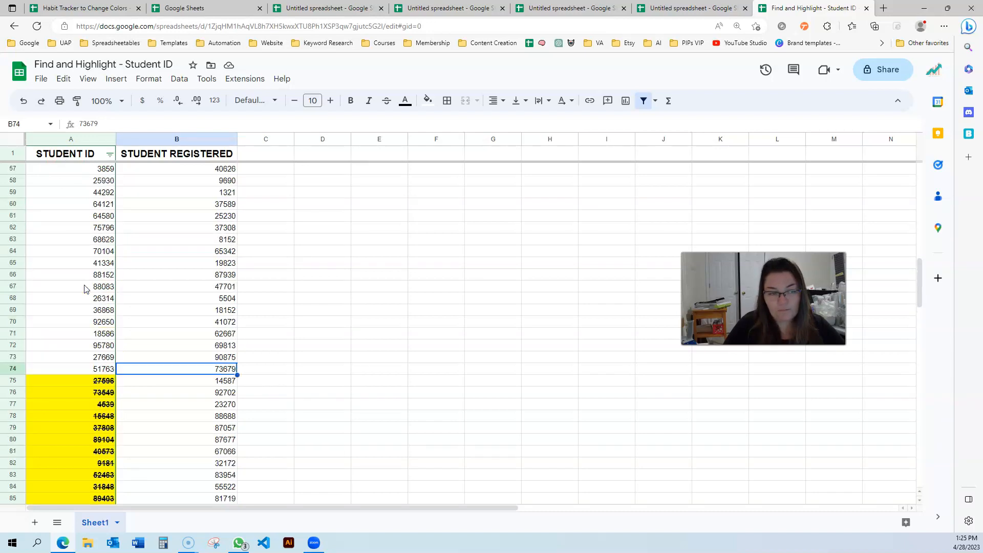
scroll(84, 288, up, 10)
scroll(85, 271, down, 10)
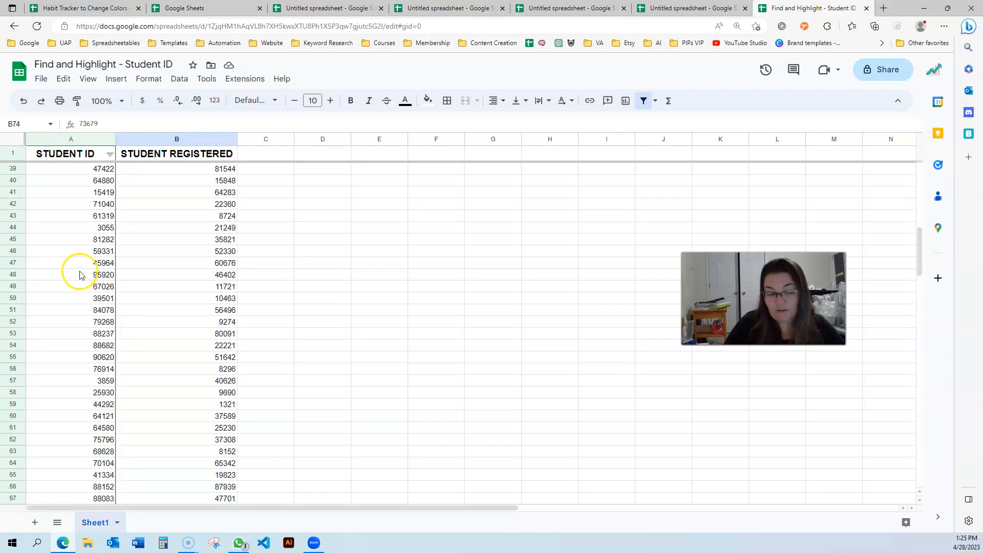
click(92, 432)
scroll(92, 433, down, 20)
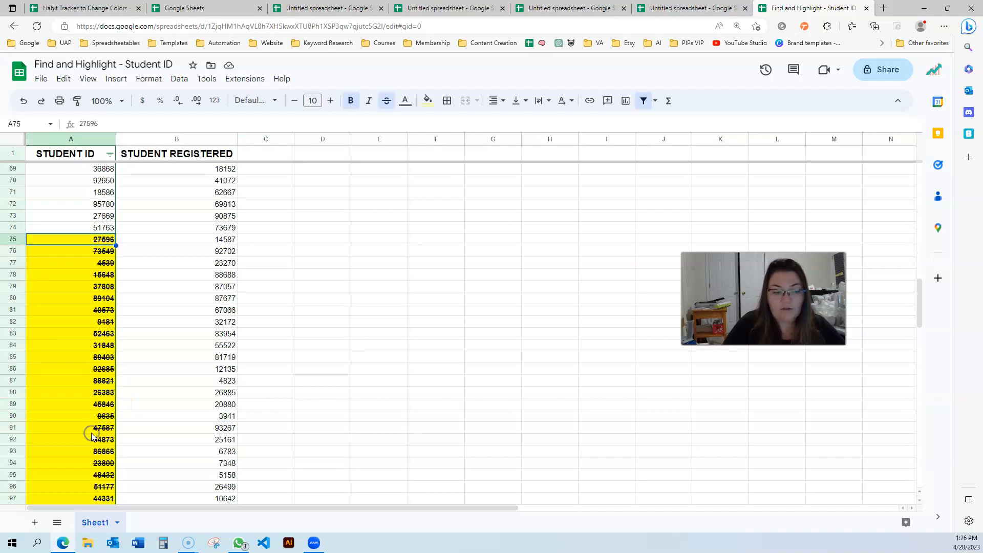
scroll(93, 435, up, 20)
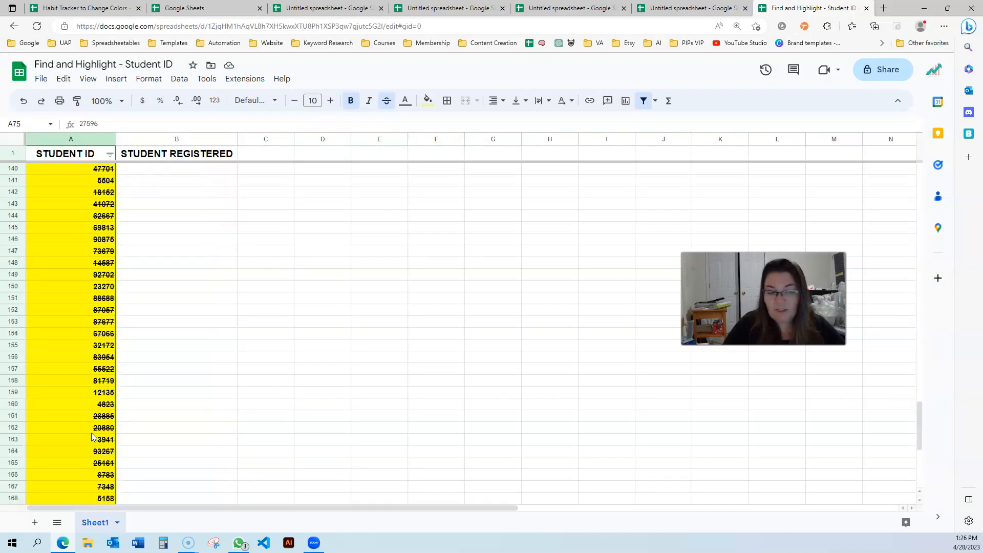
scroll(92, 433, up, 12)
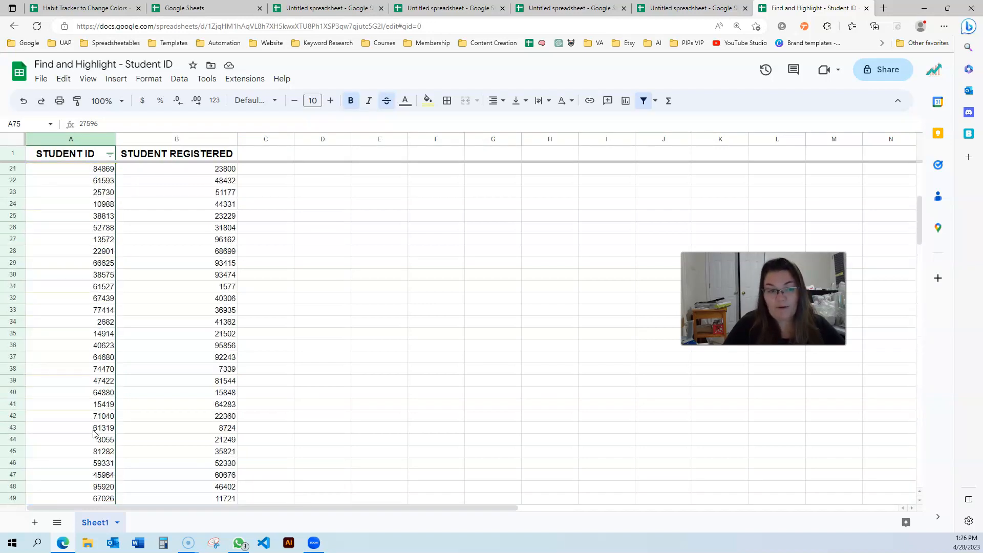